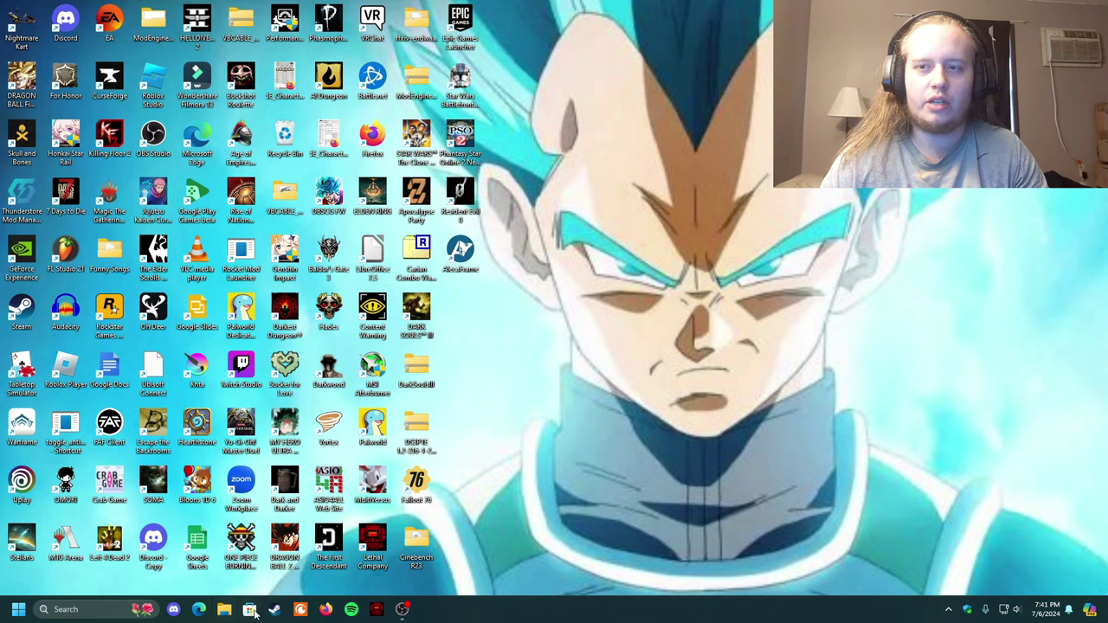
Step: Switch to Steam and examine the Tabletop Simulator store page, including its purchase options and description
click(282, 611)
click(61, 28)
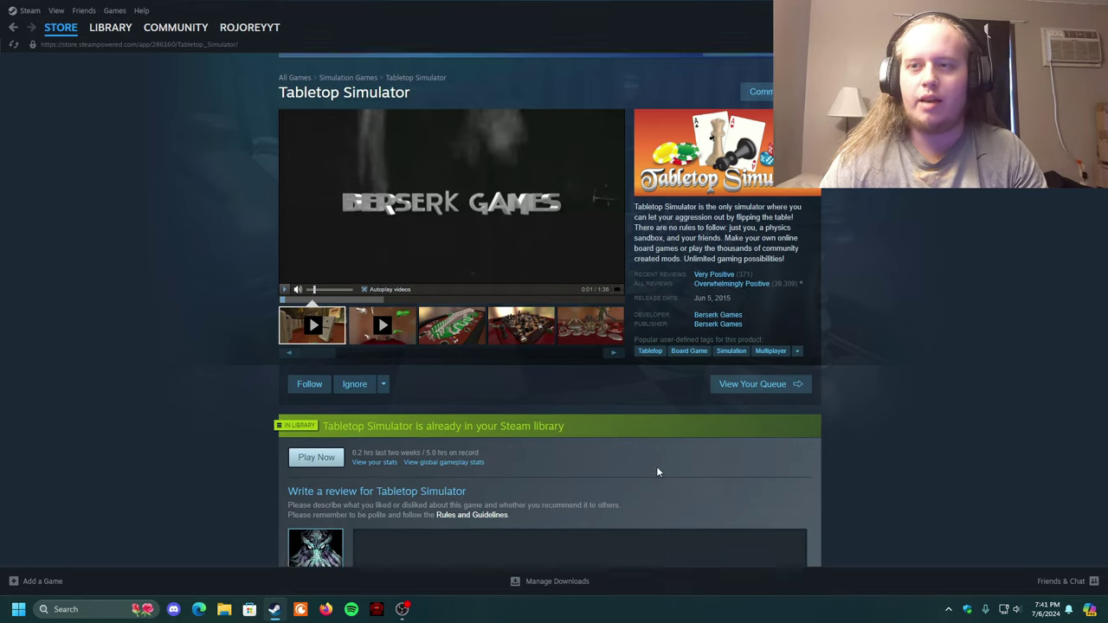
scroll(390, 375, down, 5)
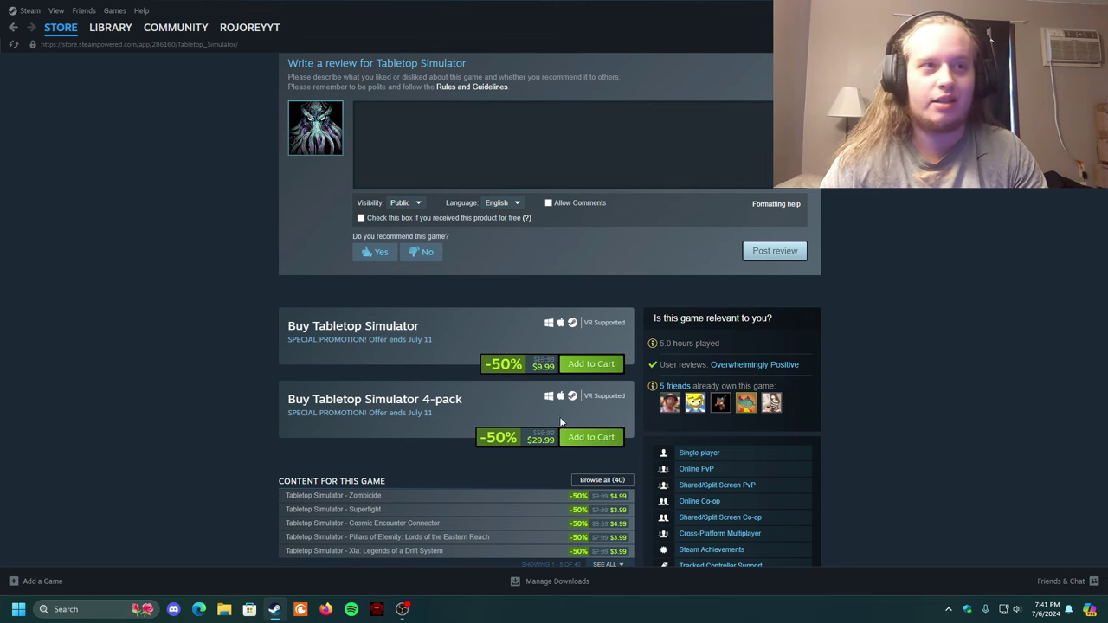
mouse_move(768, 407)
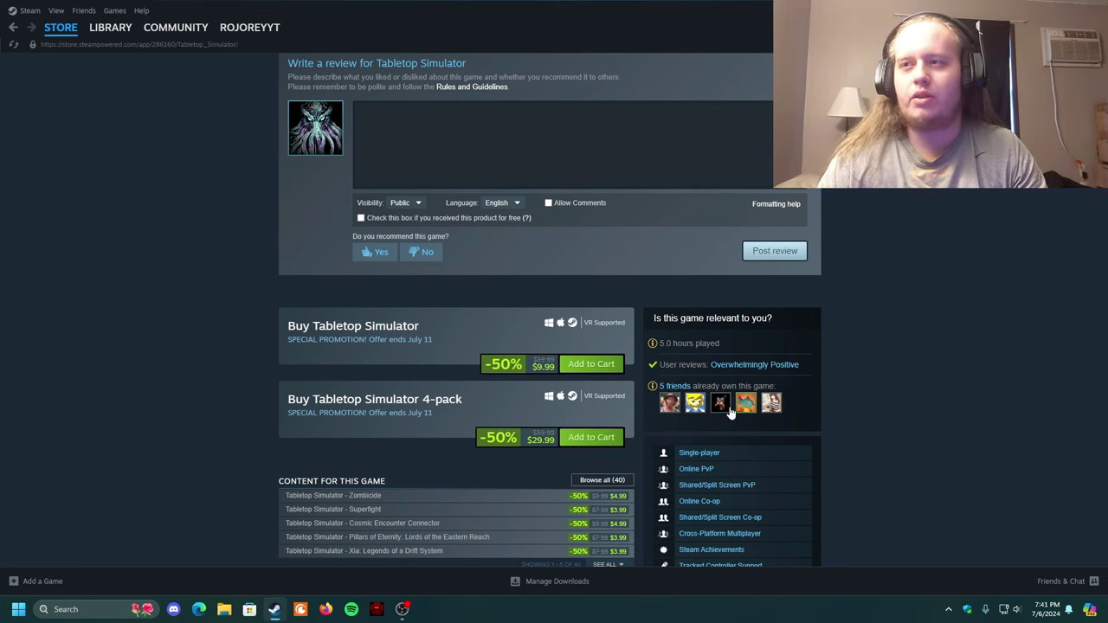
scroll(947, 339, up, 6)
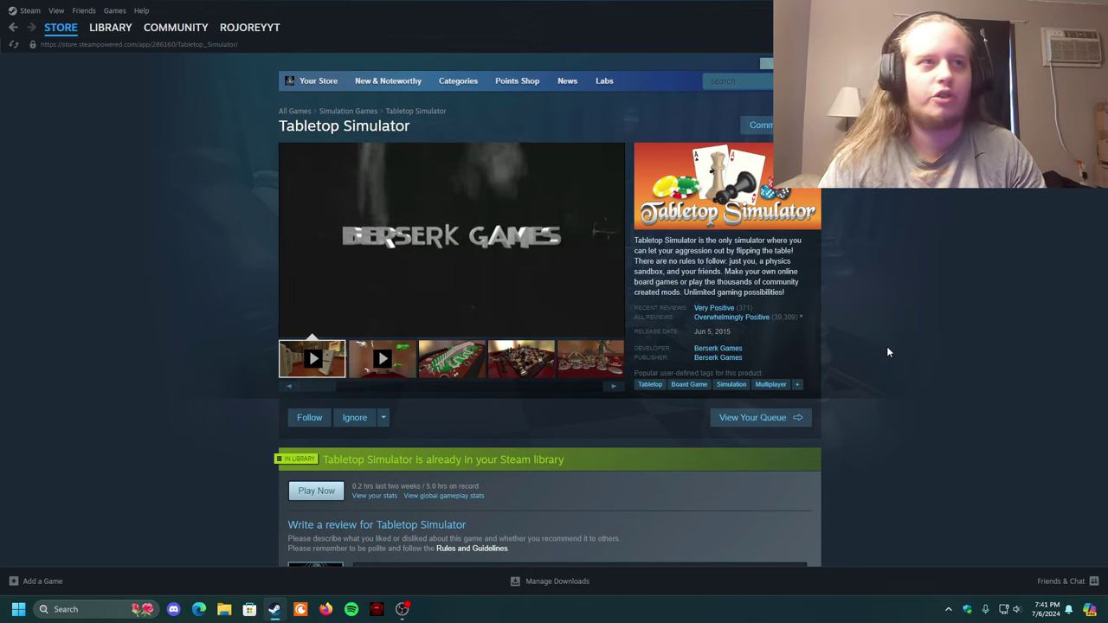
mouse_move(419, 199)
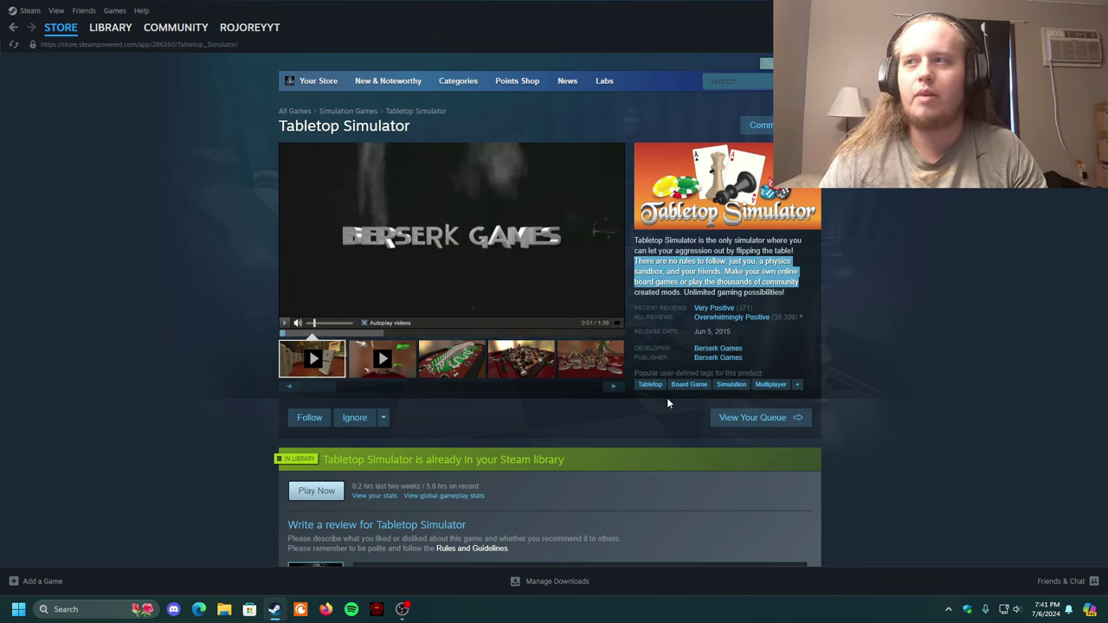
scroll(597, 402, down, 1)
scroll(519, 372, up, 1)
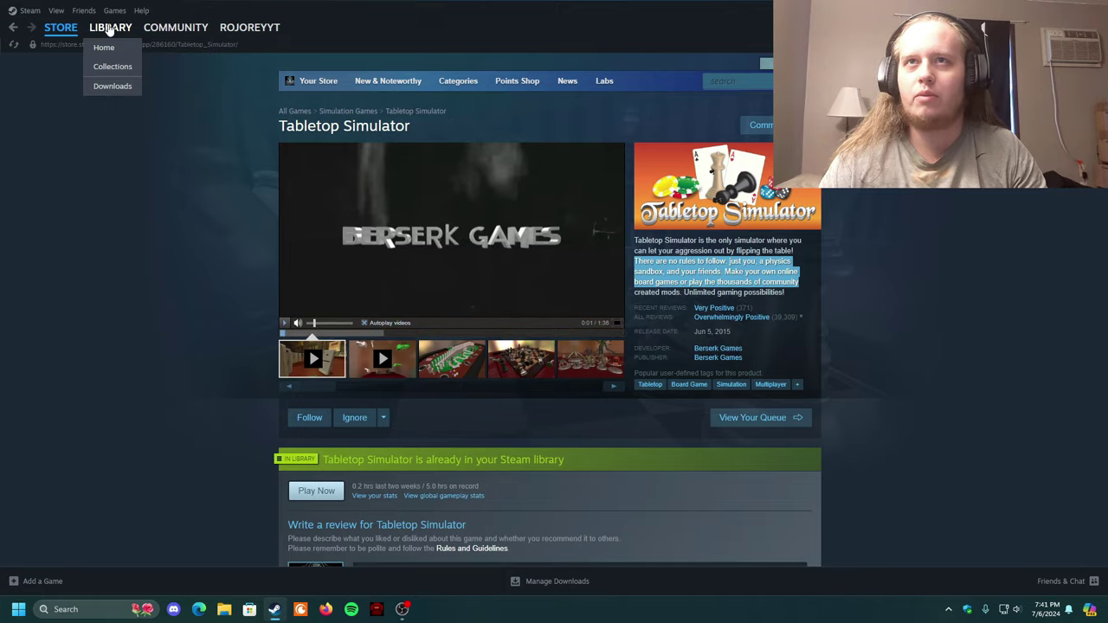
Step: Find Tabletop Simulator in the game library by filtering for "tab" and open its Workshop
click(110, 28)
text(tab)
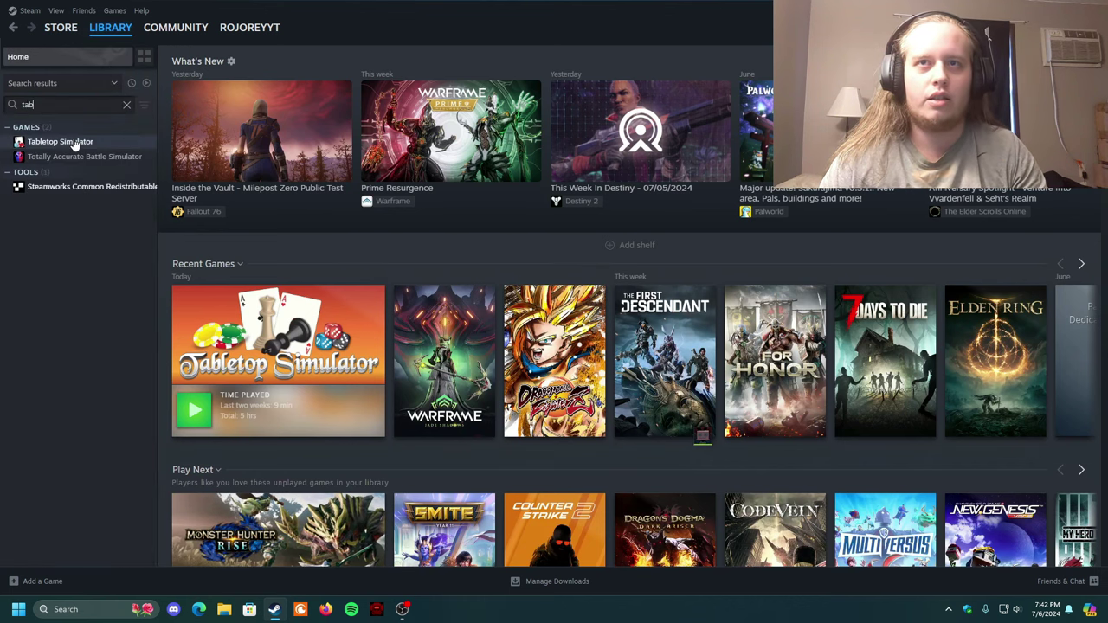
click(65, 141)
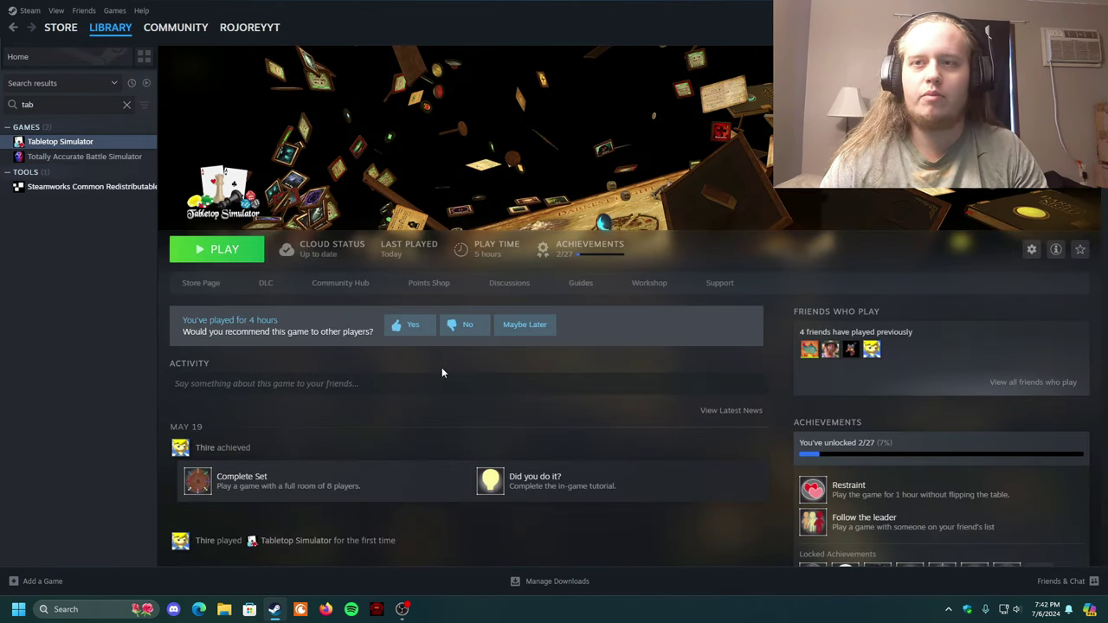
click(660, 288)
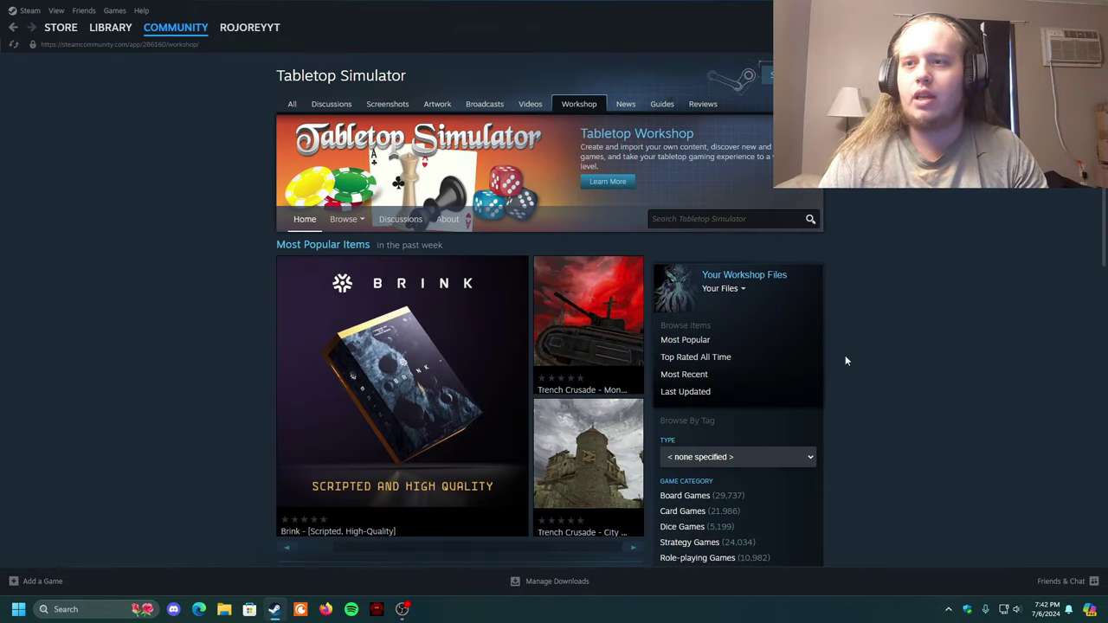
Step: Browse the most popular Workshop items, including the full list of all items
scroll(824, 482, down, 3)
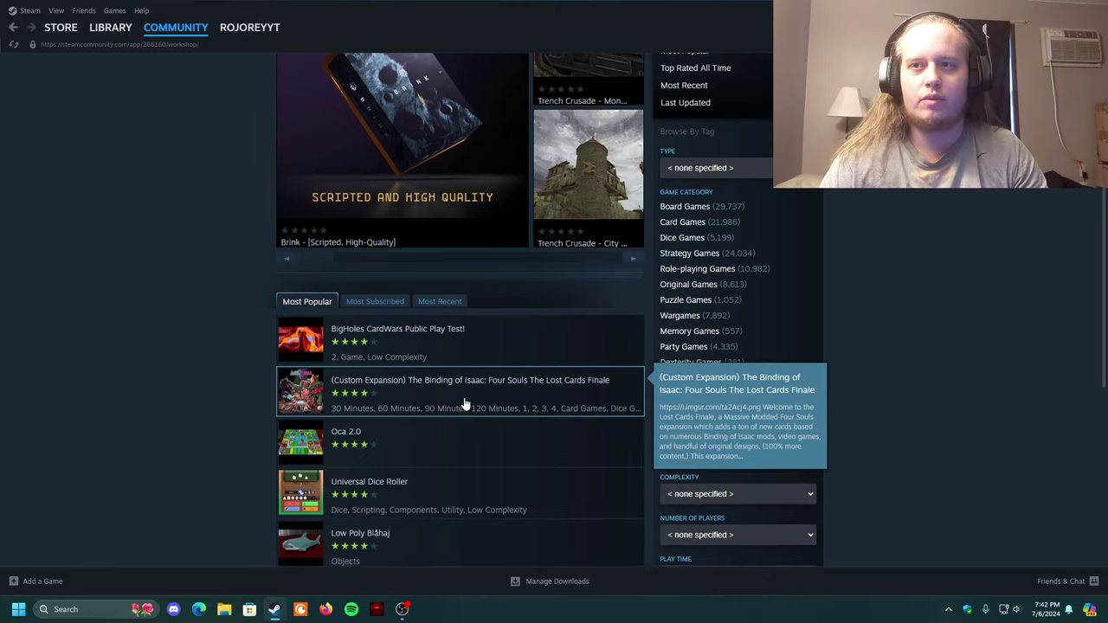
scroll(465, 404, down, 2)
scroll(458, 420, down, 2)
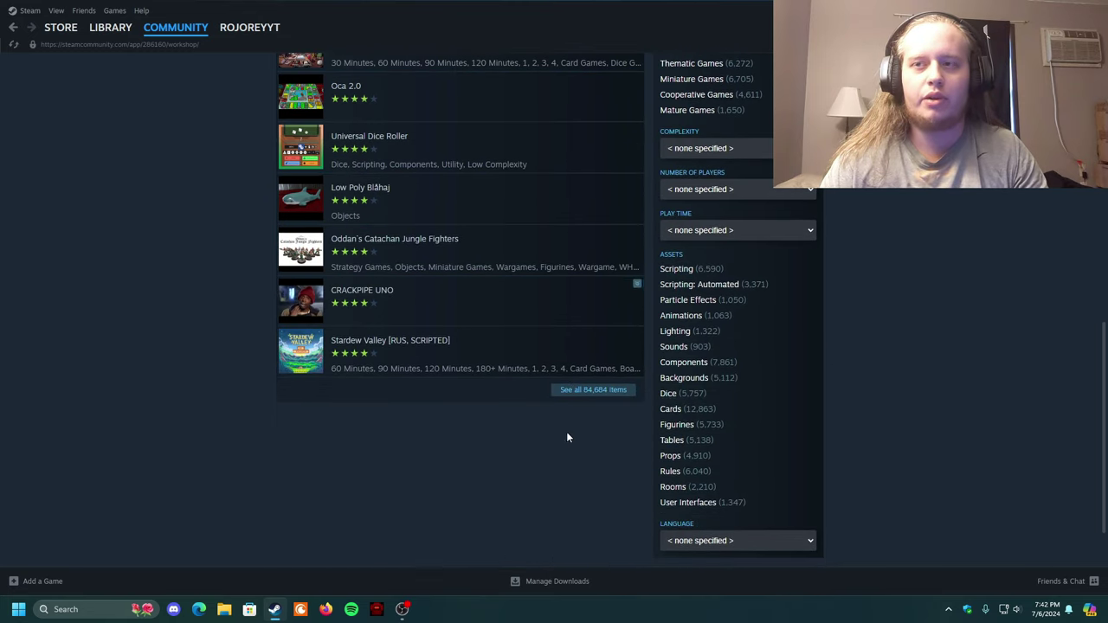
scroll(529, 428, up, 1)
scroll(512, 410, up, 3)
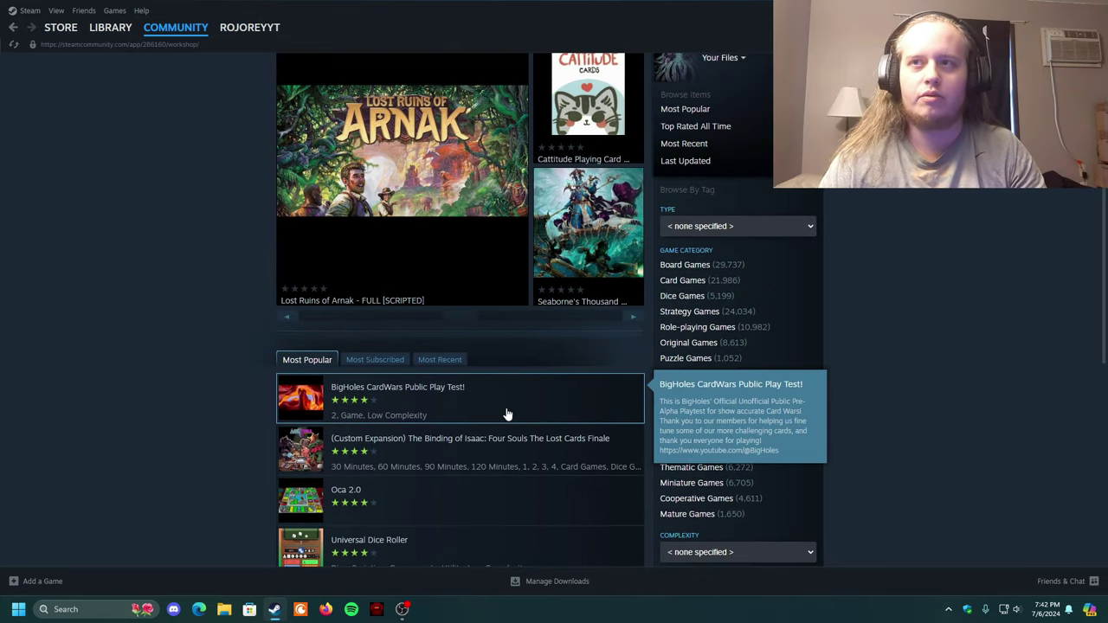
scroll(502, 419, down, 1)
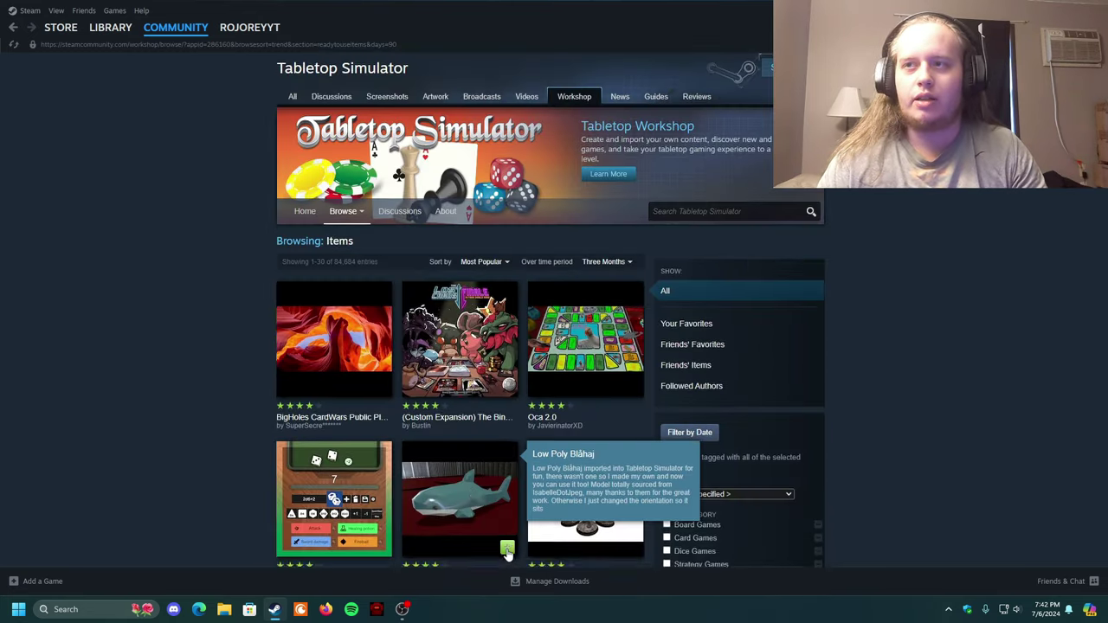
scroll(500, 537, down, 4)
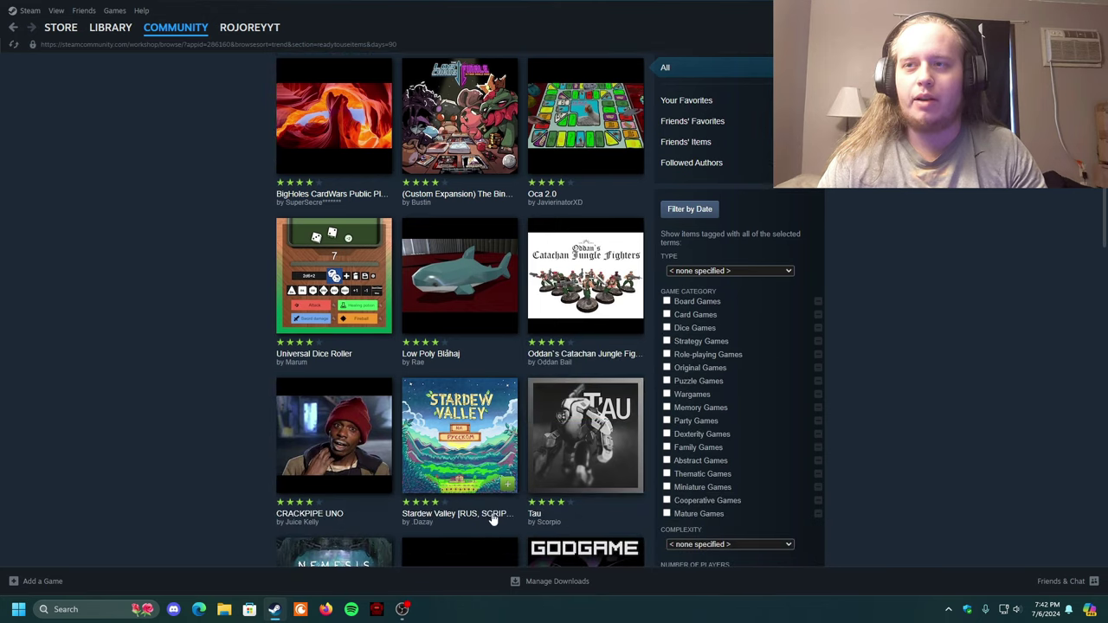
scroll(492, 520, down, 1)
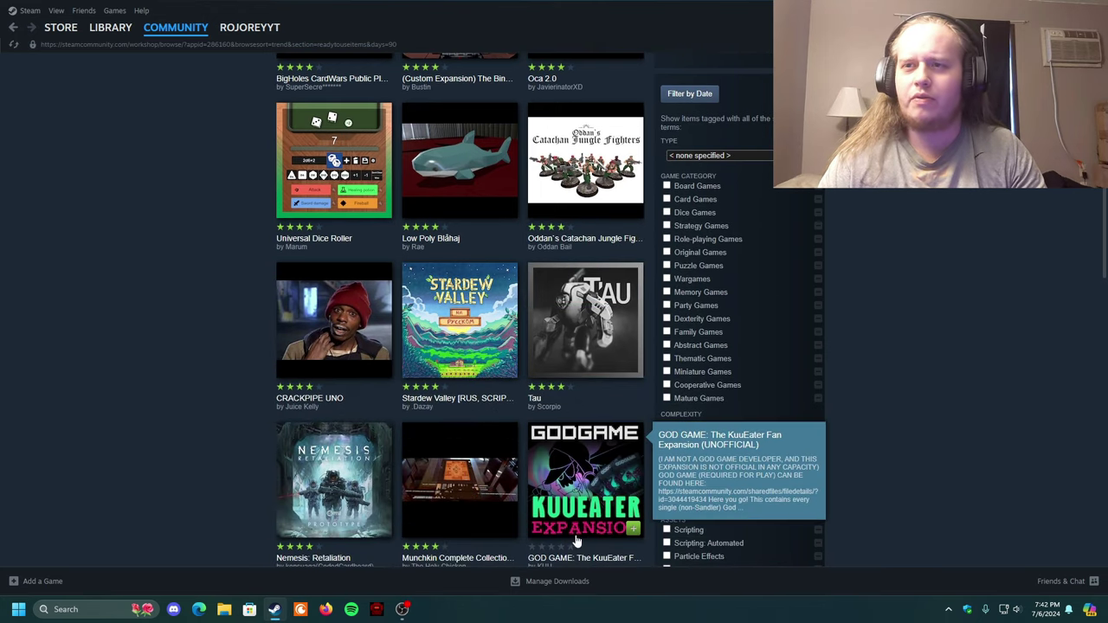
scroll(571, 546, down, 2)
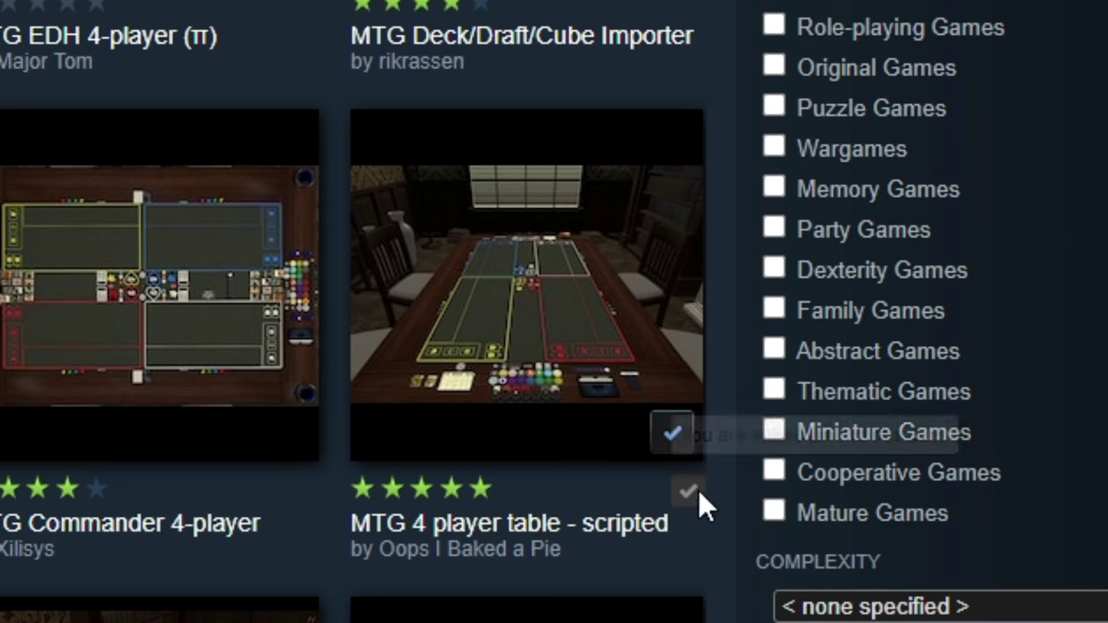
Step: Look through the Workshop results for "mtg", including the item "MTG 4 player table - scripted"
mouse_move(606, 394)
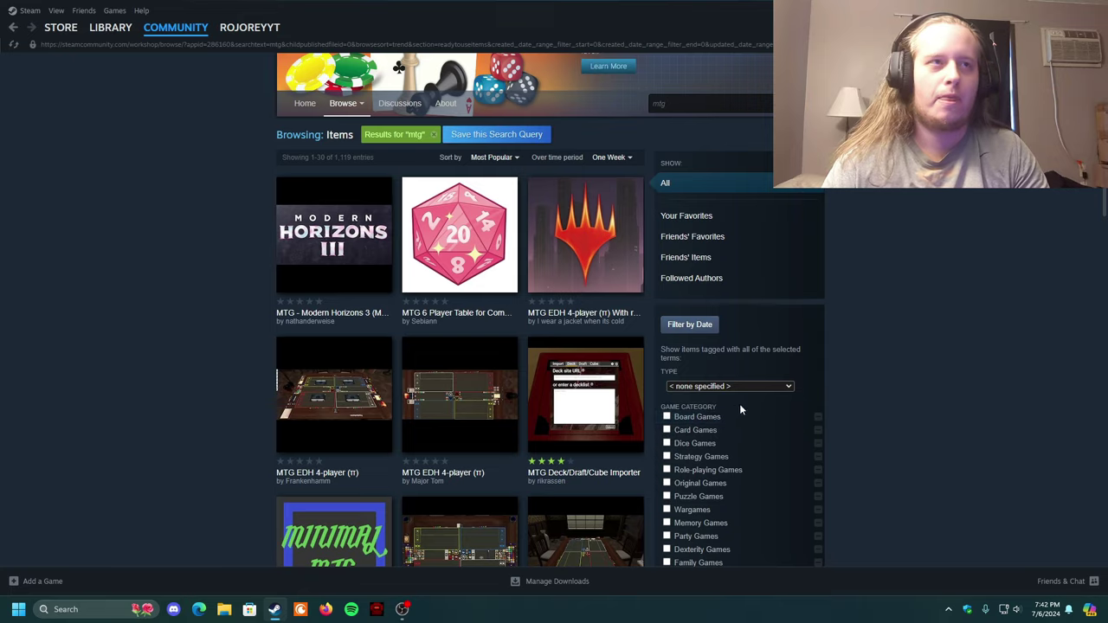
scroll(988, 366, down, 3)
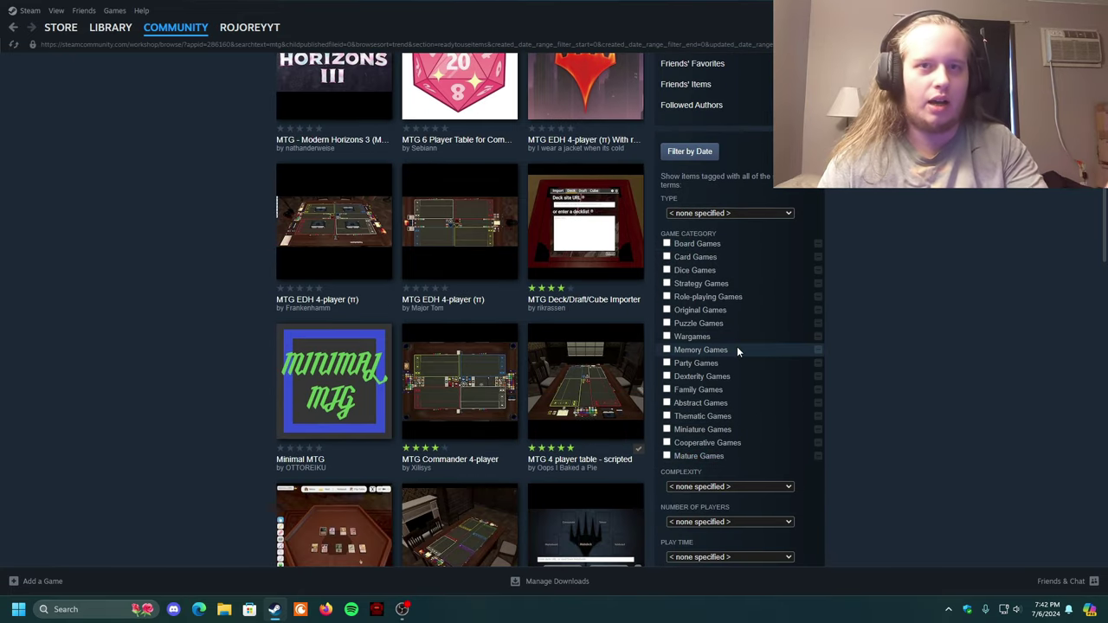
scroll(889, 274, up, 2)
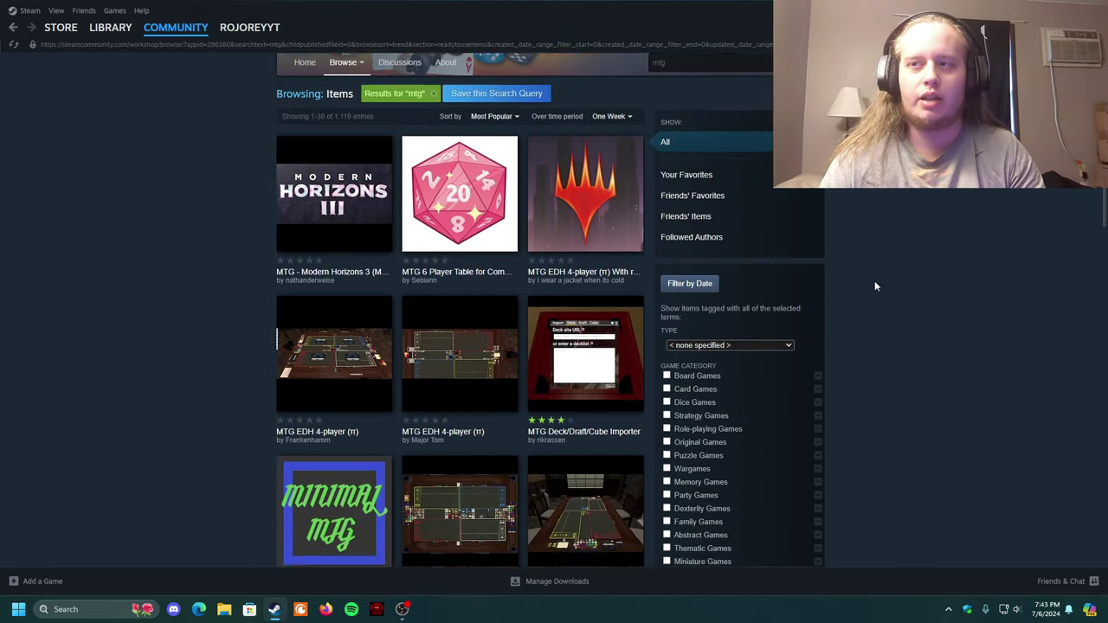
scroll(874, 281, down, 2)
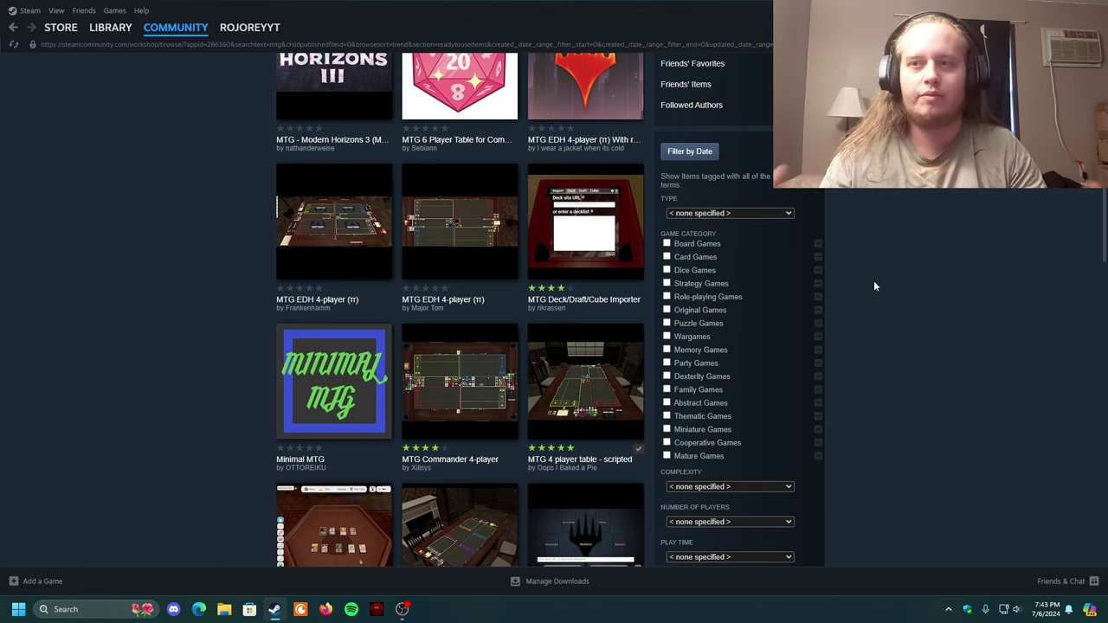
scroll(873, 280, up, 1)
scroll(874, 280, down, 1)
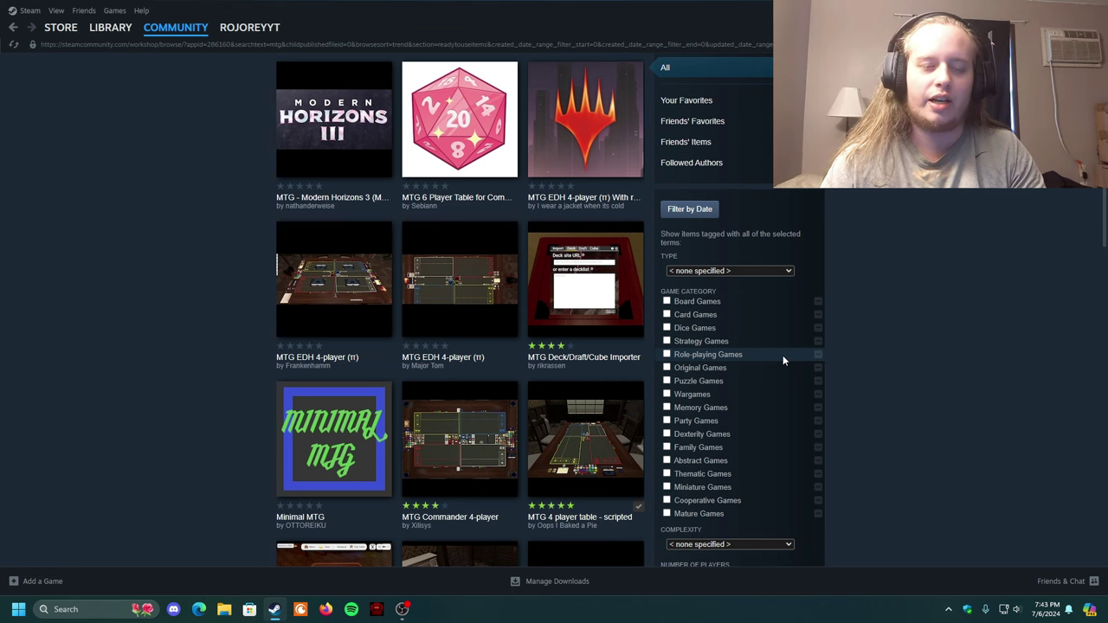
scroll(899, 407, up, 1)
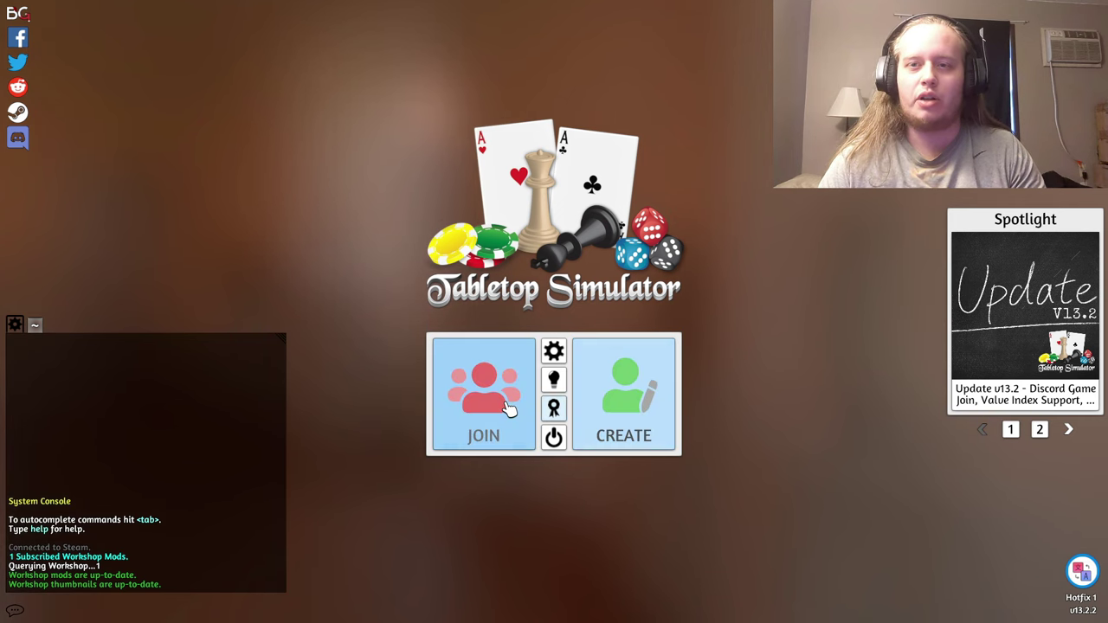
Step: Create a singleplayer game in Tabletop Simulator and load the Workshop mod "MTG 4 player table - scripted"
click(602, 403)
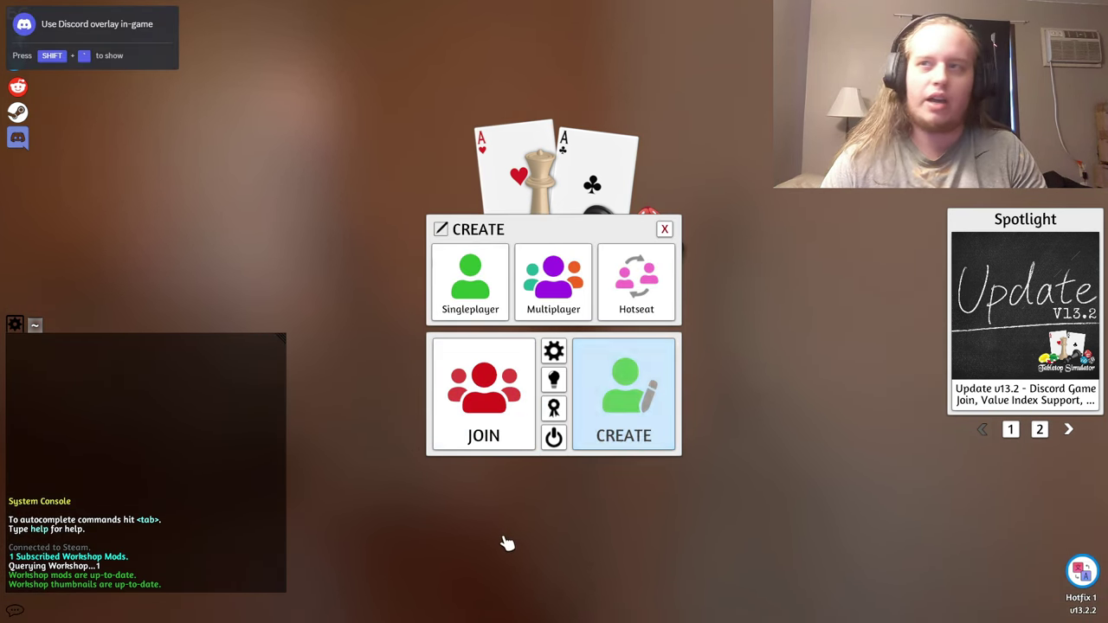
click(472, 281)
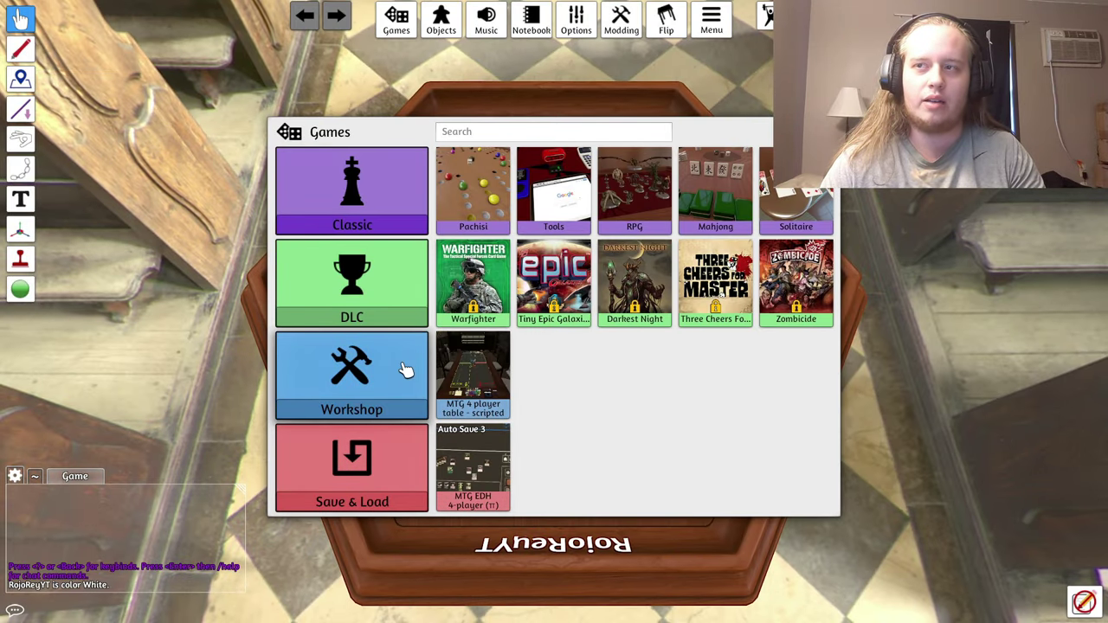
click(497, 382)
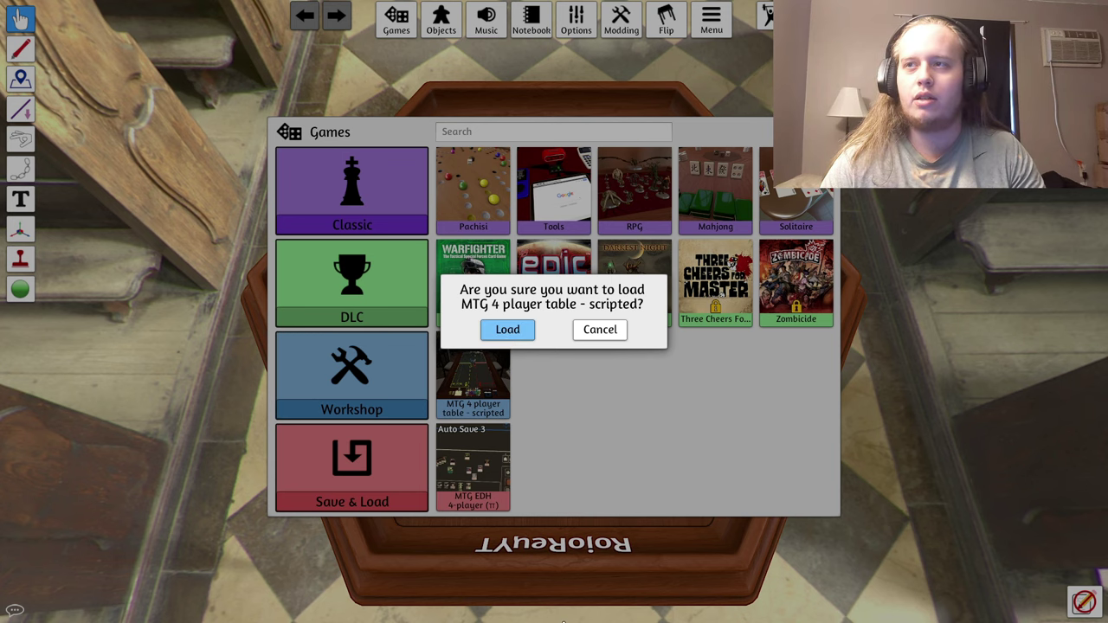
key(Return)
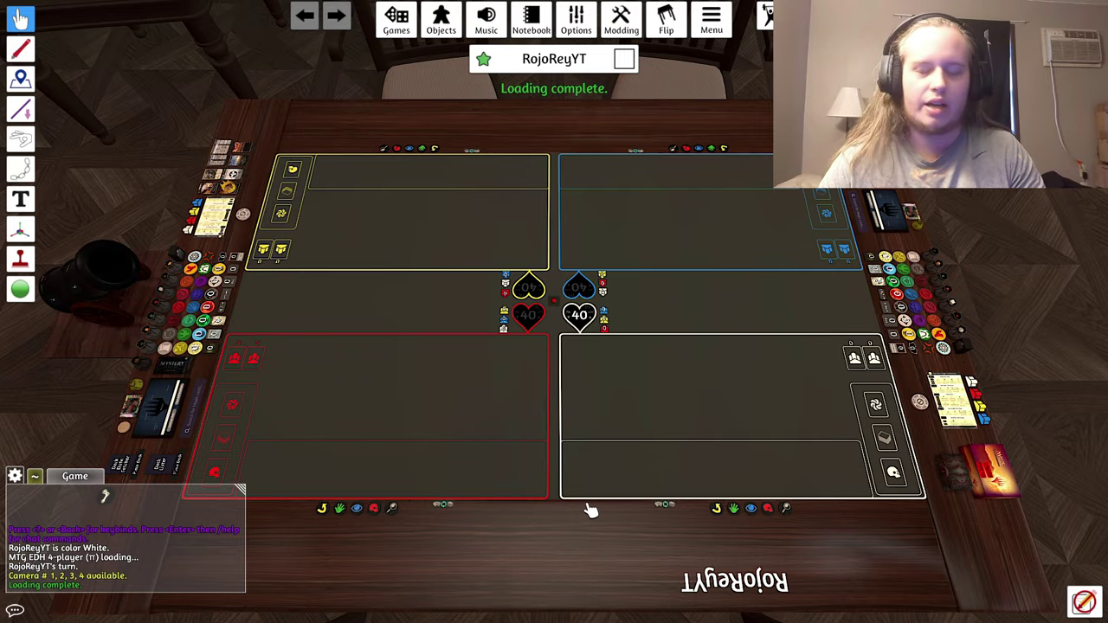
Step: Examine the four-player Magic table from several angles, including the life counters, the white player's area and the tokens beside it
scroll(603, 355, up, 5)
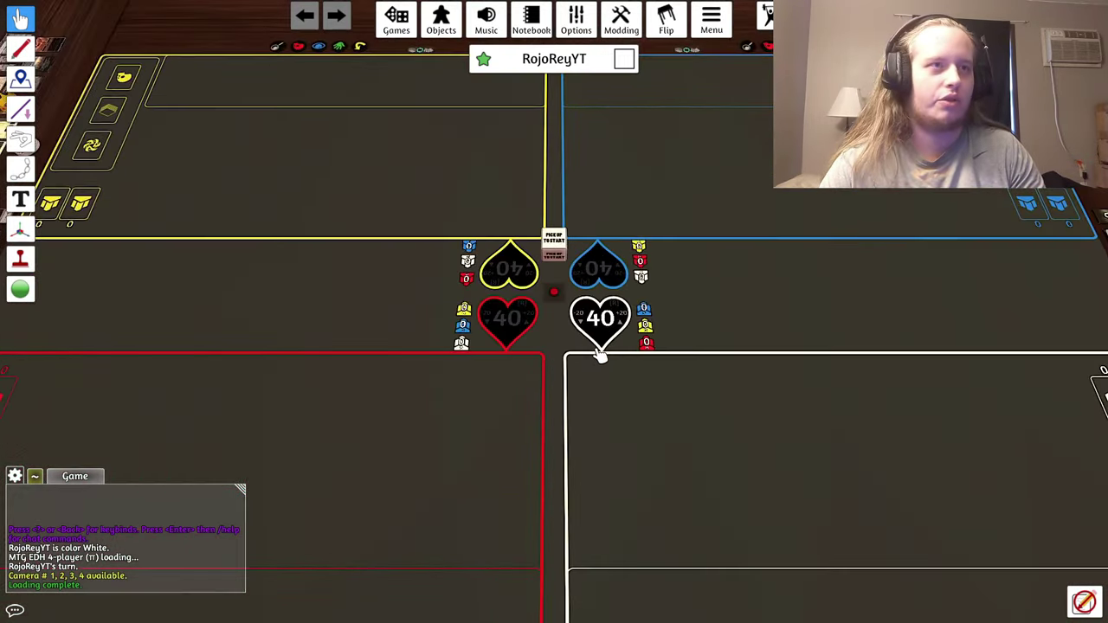
scroll(603, 355, down, 6)
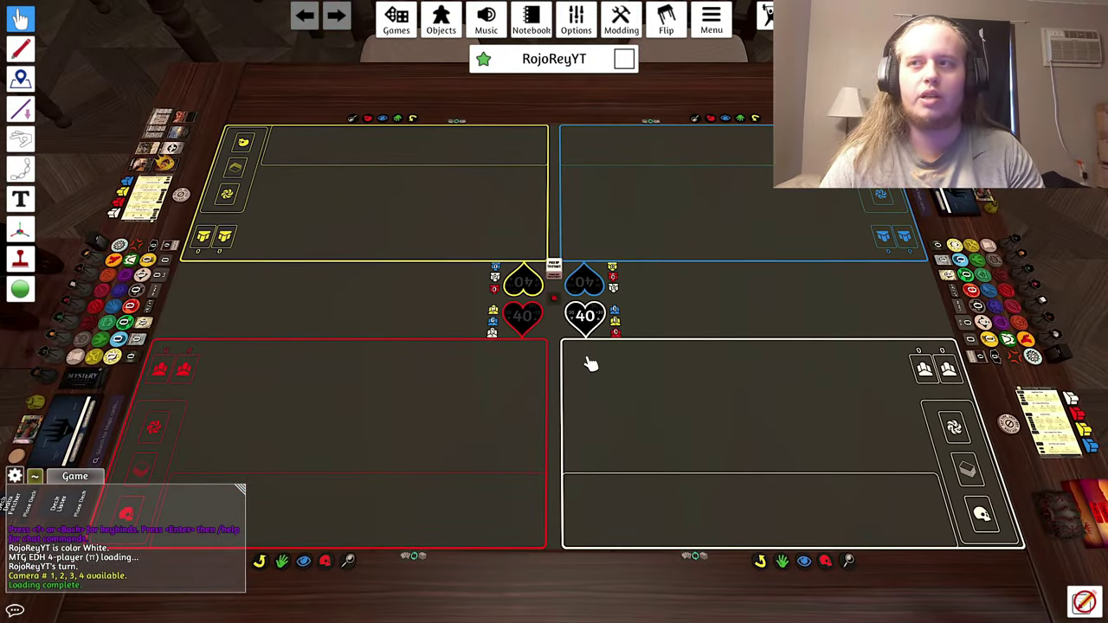
key(w)
key(s)
key(d)
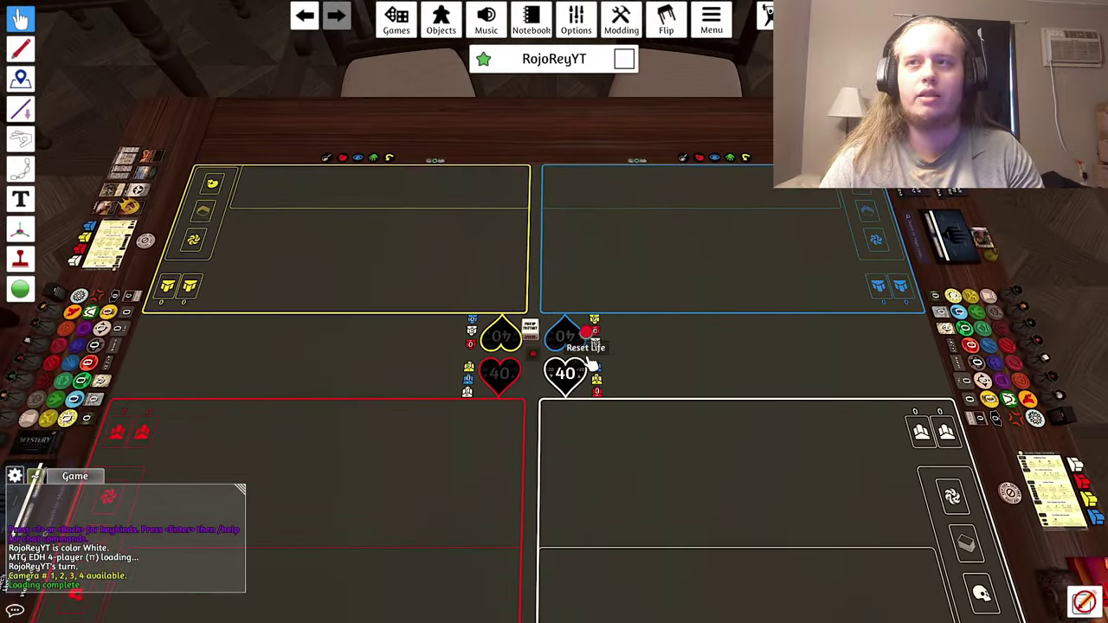
key(a)
key(w)
key(d)
drag(594, 364, 598, 421)
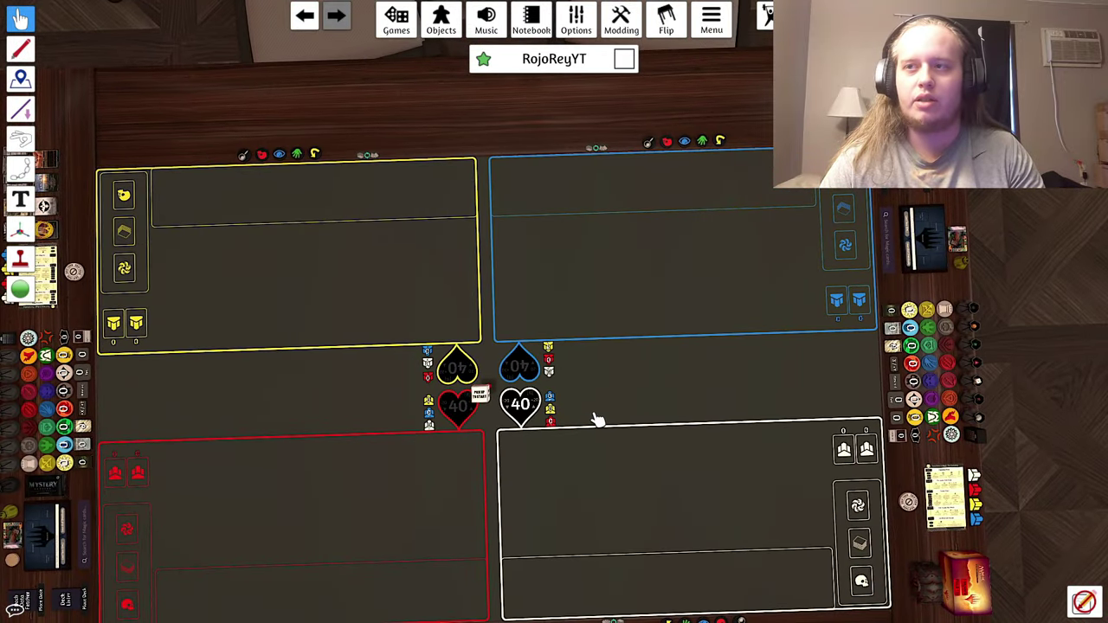
key(s)
key(a)
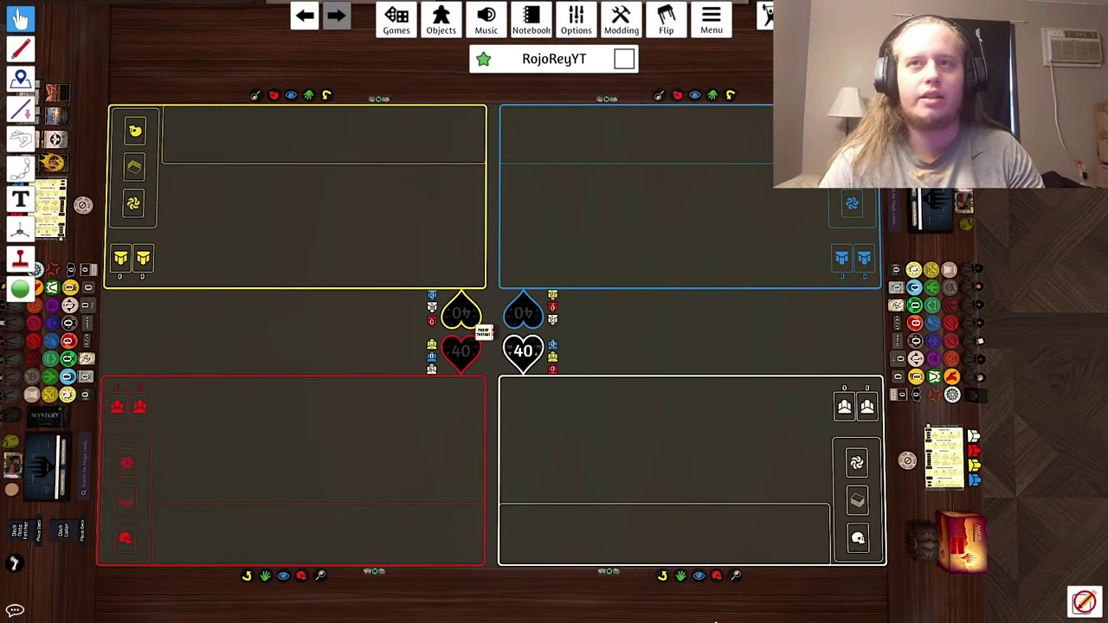
scroll(688, 583, up, 5)
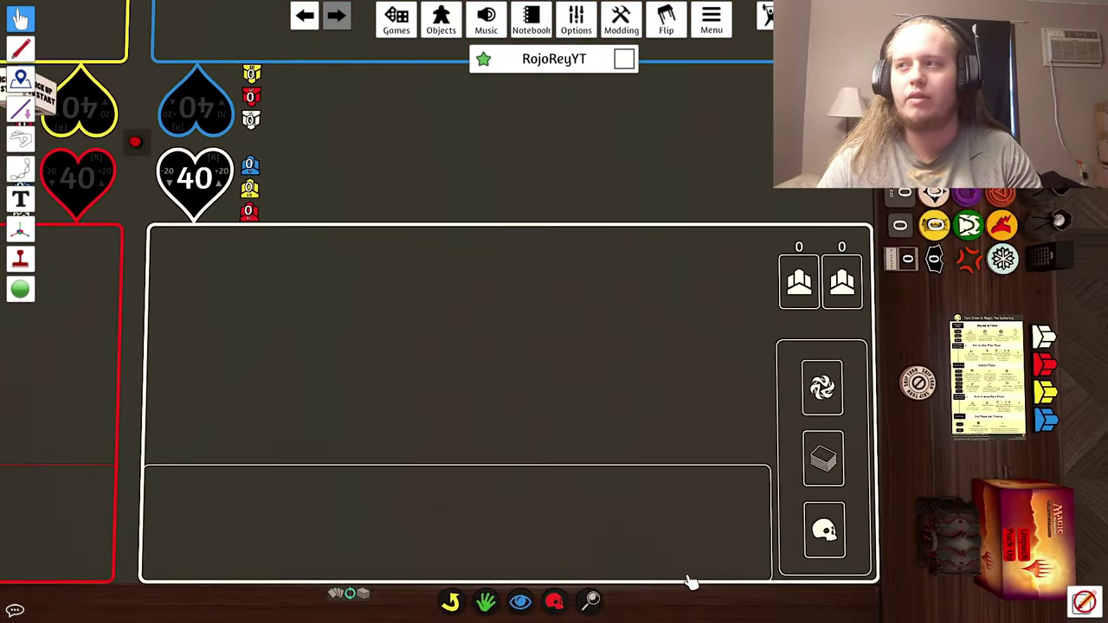
scroll(687, 584, down, 6)
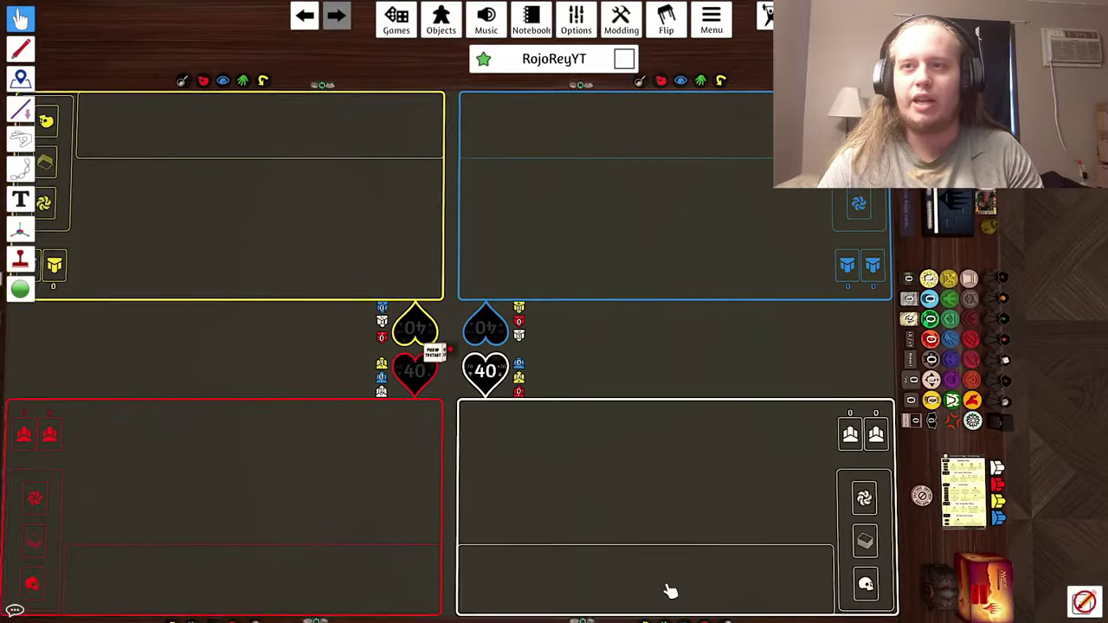
scroll(667, 589, down, 4)
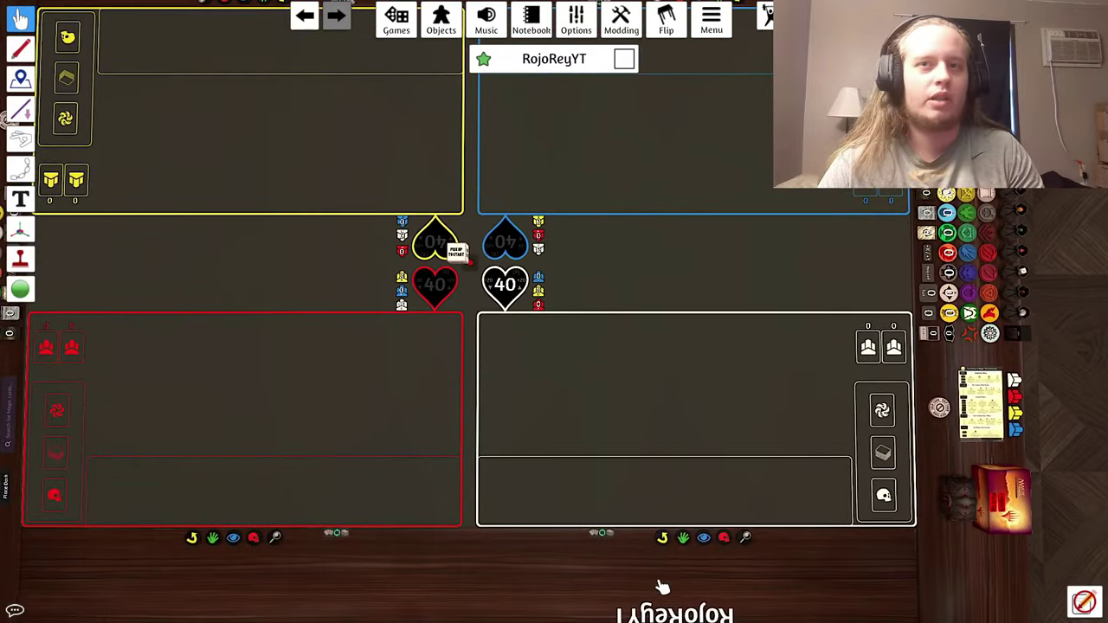
scroll(661, 582, up, 5)
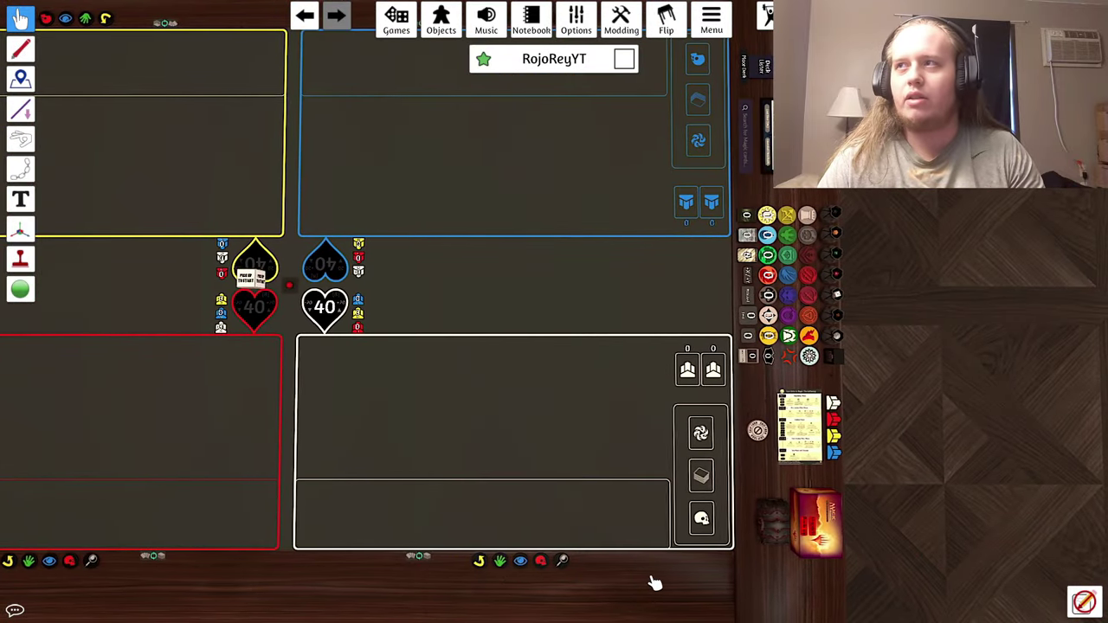
Step: Examine the deck importer, turn order card and other tools along both ends of the four-player table
key(a)
key(d)
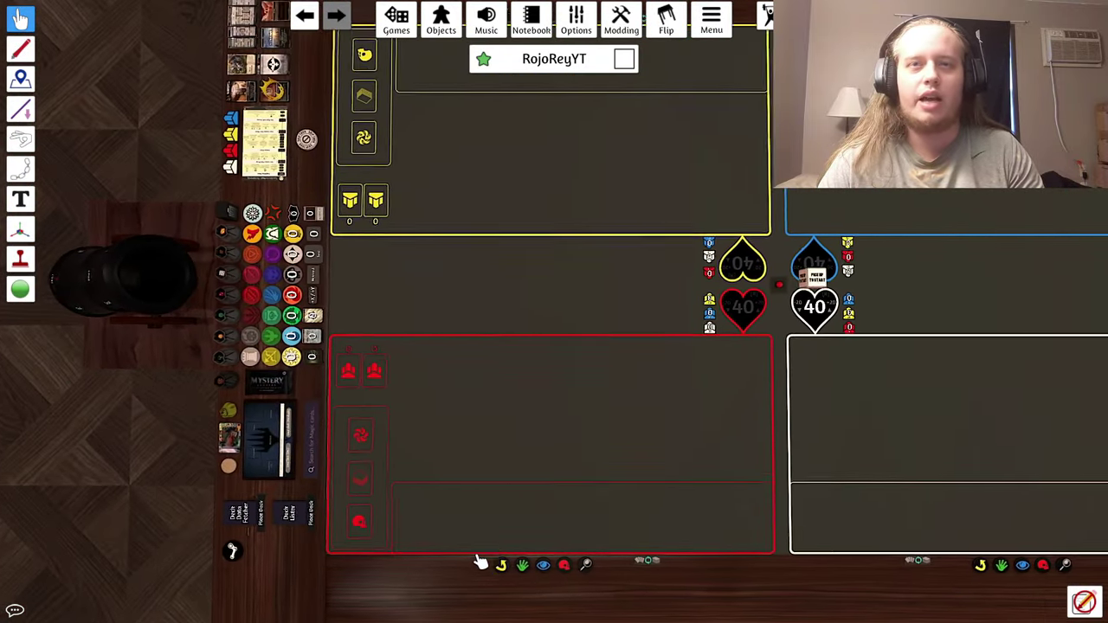
scroll(481, 563, up, 2)
key(a)
key(s)
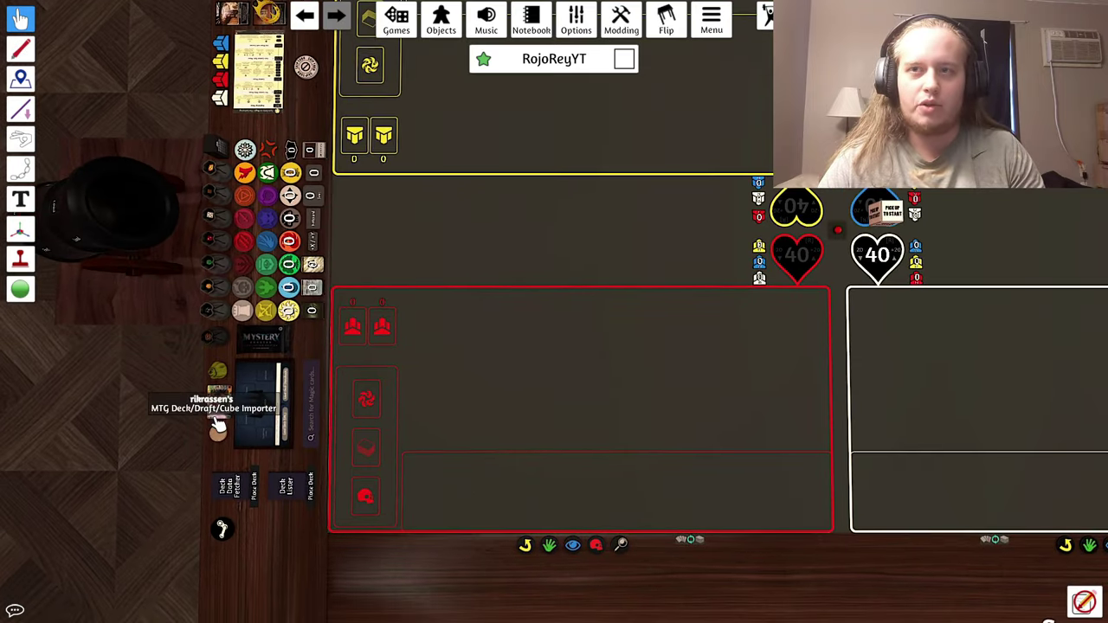
scroll(217, 407, up, 1)
scroll(223, 422, down, 1)
scroll(225, 427, down, 1)
key(d)
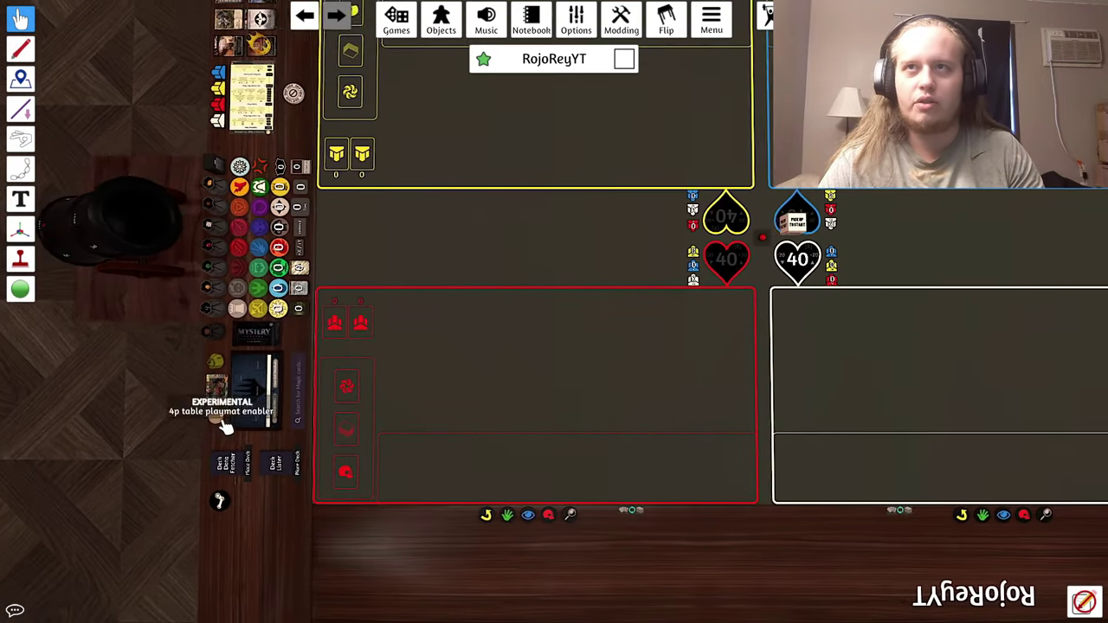
key(w)
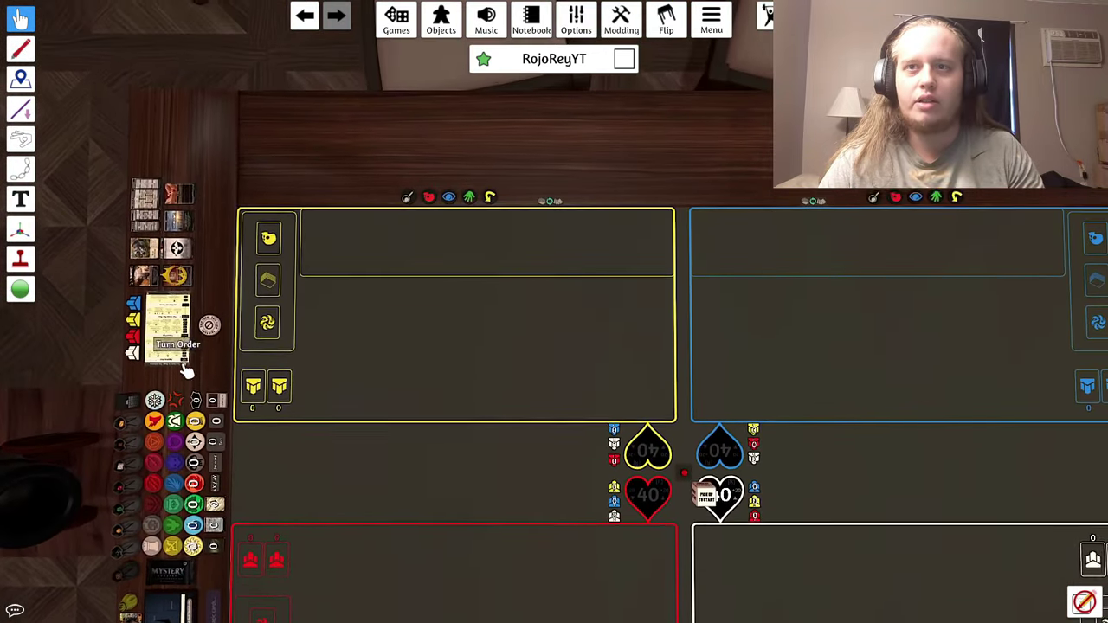
key(s)
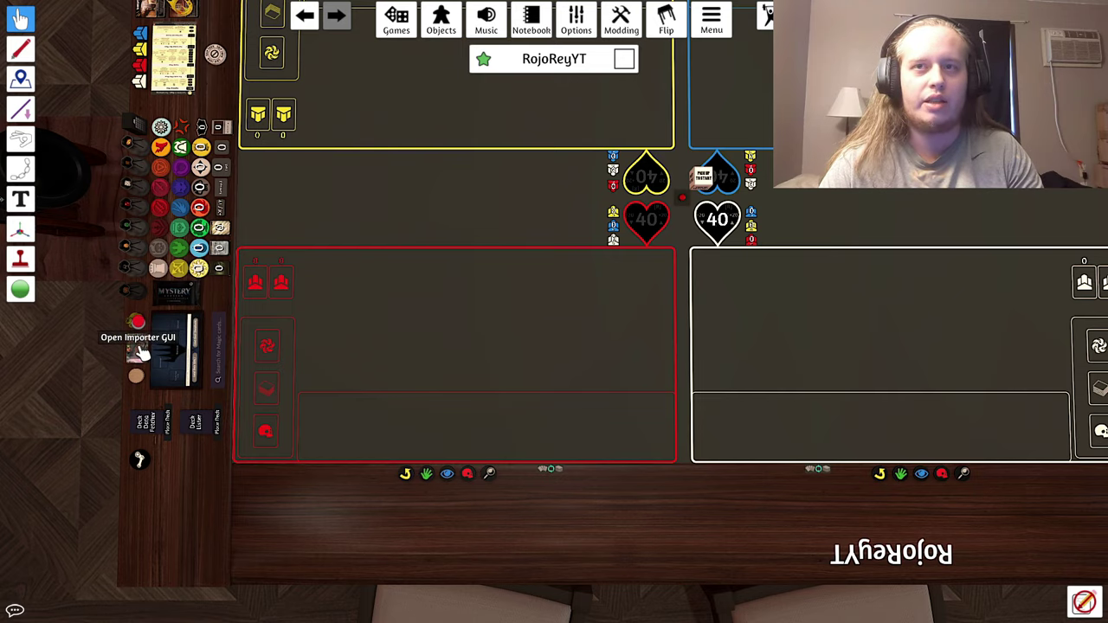
key(d)
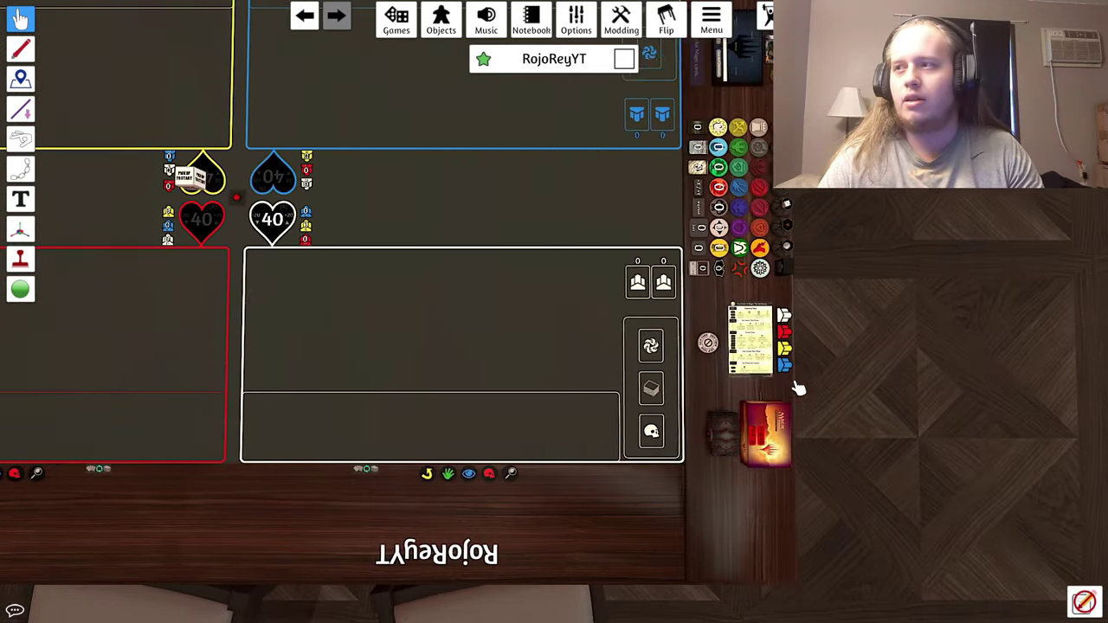
key(w)
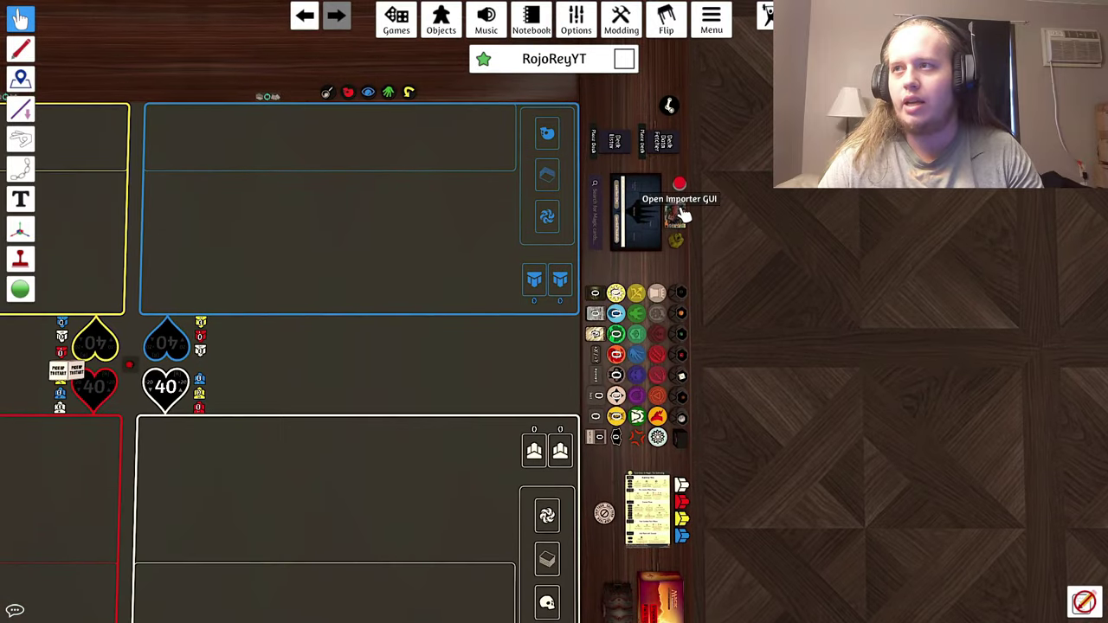
key(a)
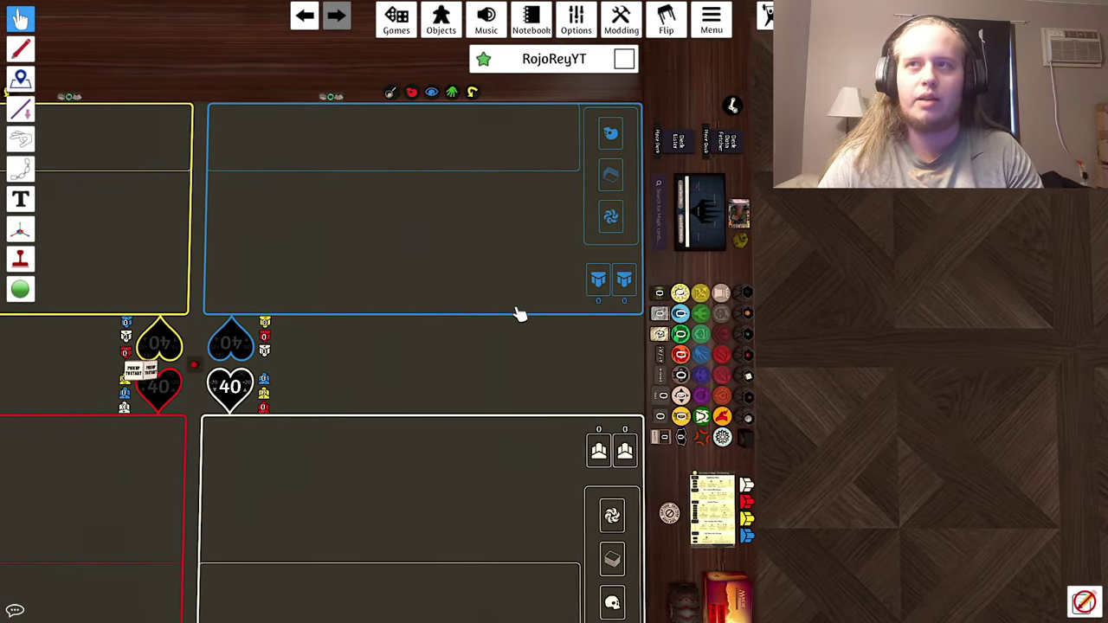
Step: Open the MTG Deck/Draft/Cube Importer, paste the copied decklist into the decklist field and submit it to build the deck
scroll(512, 315, down, 1)
key(s)
scroll(352, 336, up, 1)
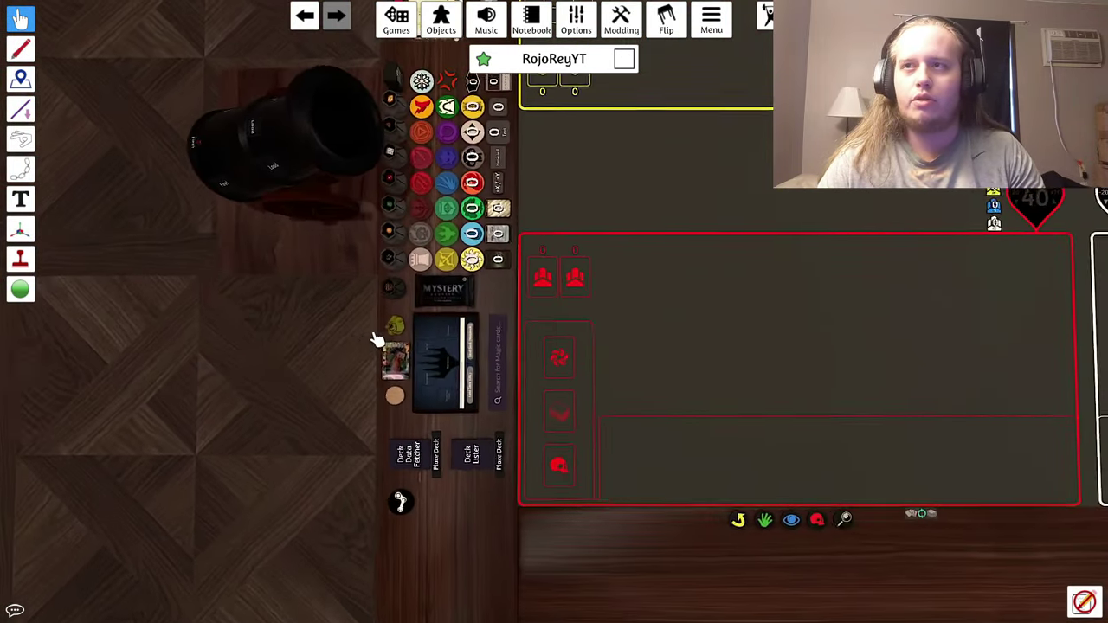
click(379, 368)
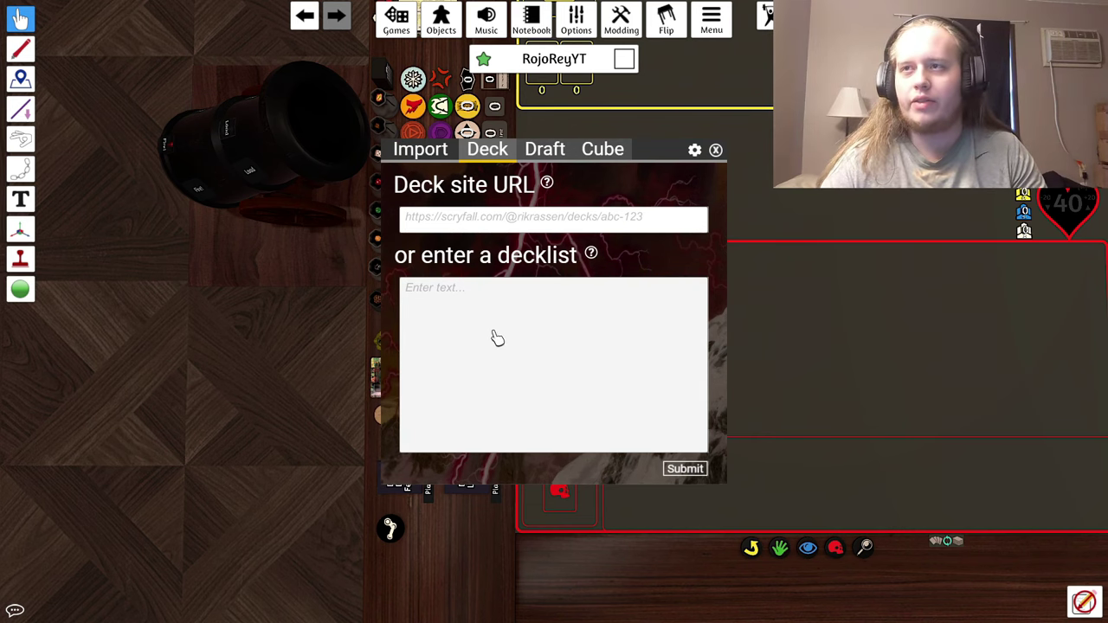
key(ctrl+v)
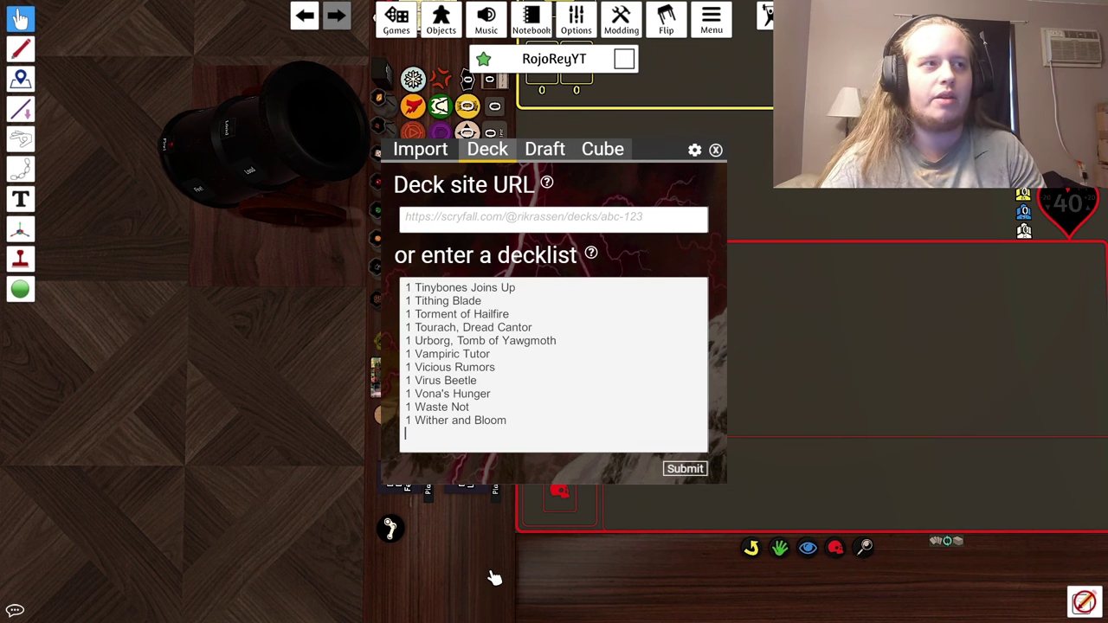
click(684, 468)
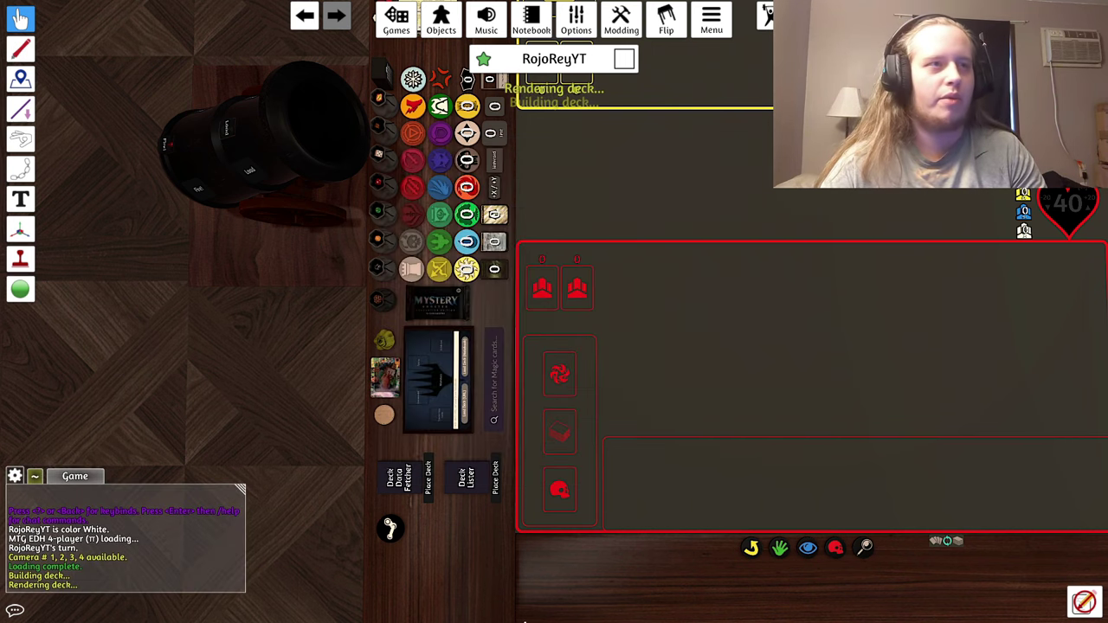
Step: Move the imported stack of tokens off the white play area onto the table edge below the graveyard slot
key(d)
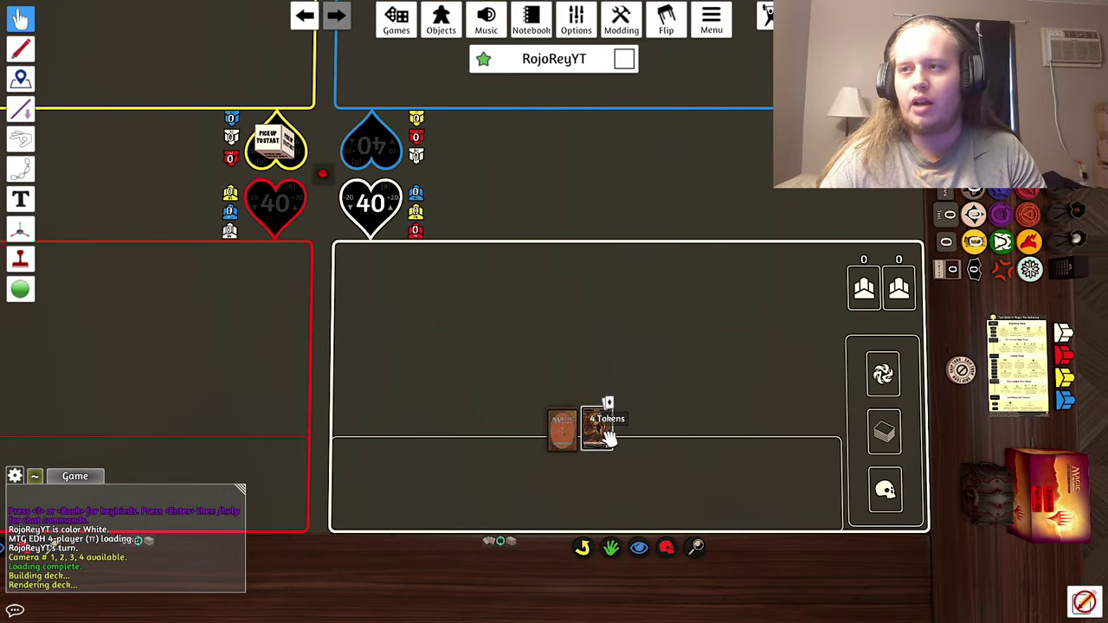
drag(606, 437, 851, 563)
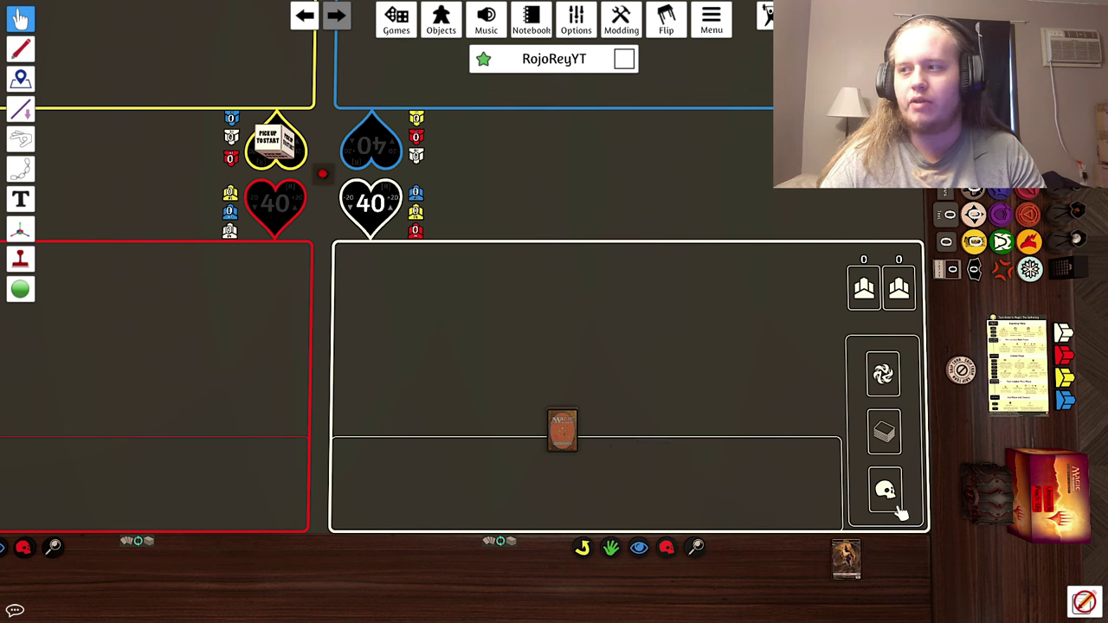
right_click(856, 580)
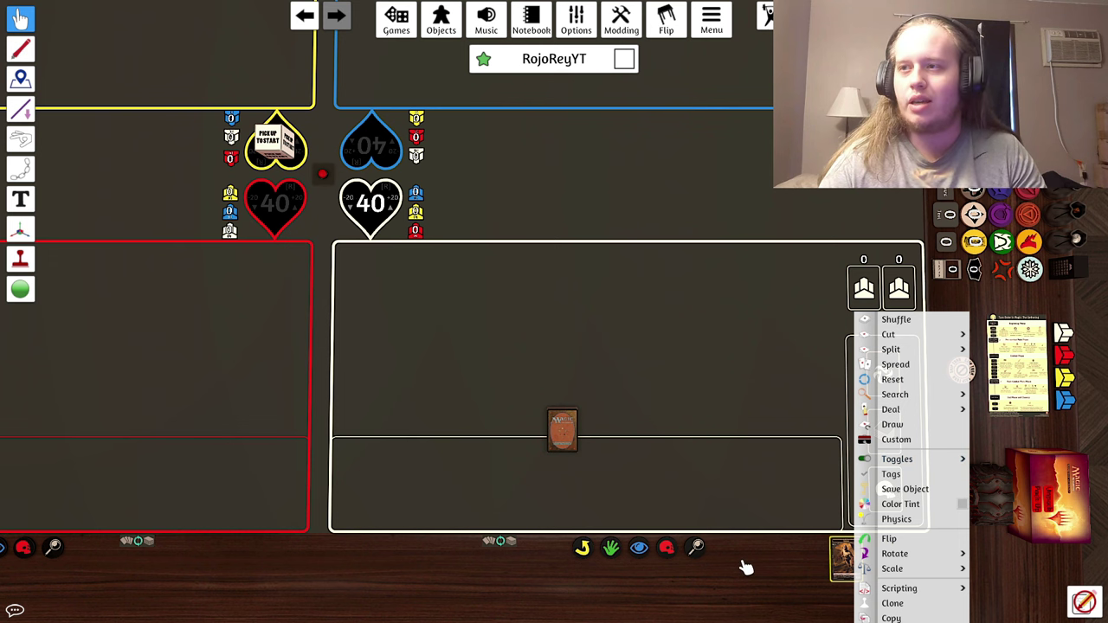
click(677, 488)
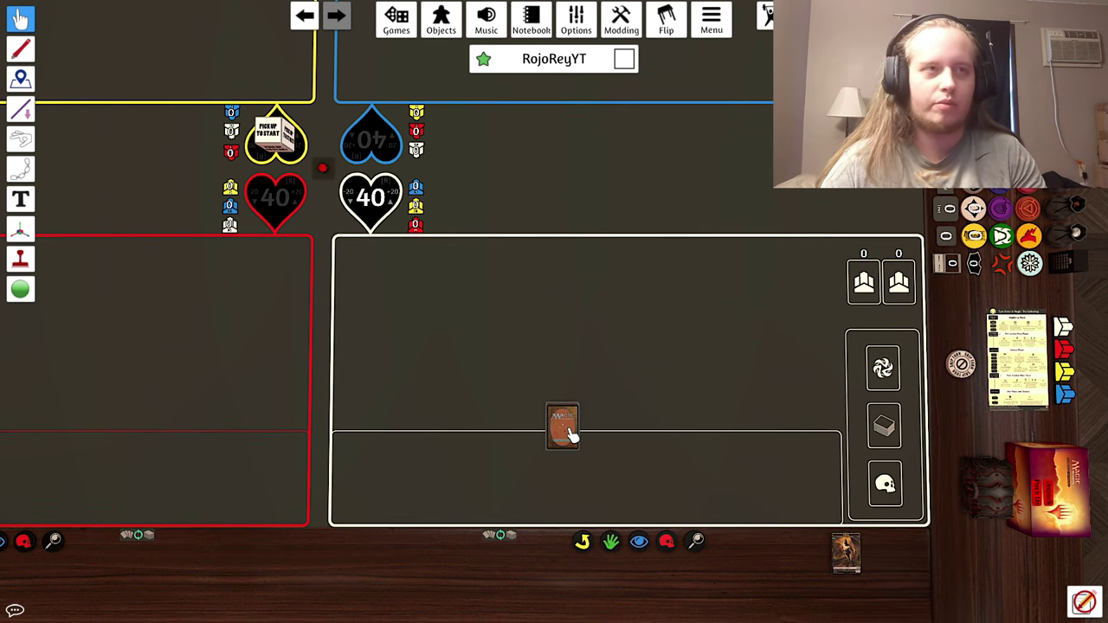
drag(571, 433, 567, 432)
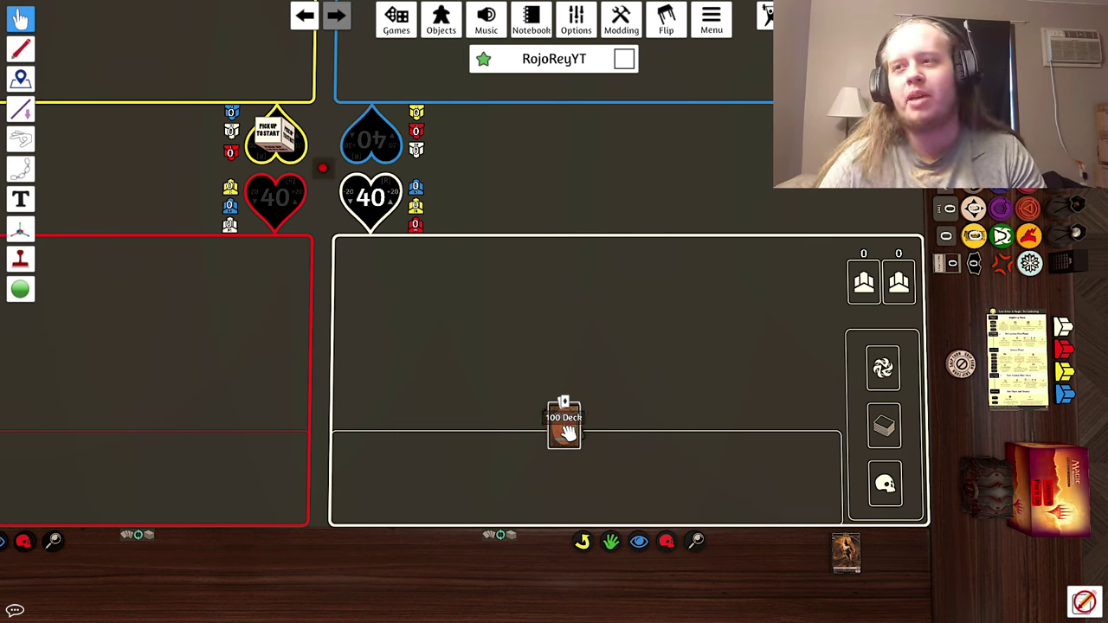
right_click(564, 429)
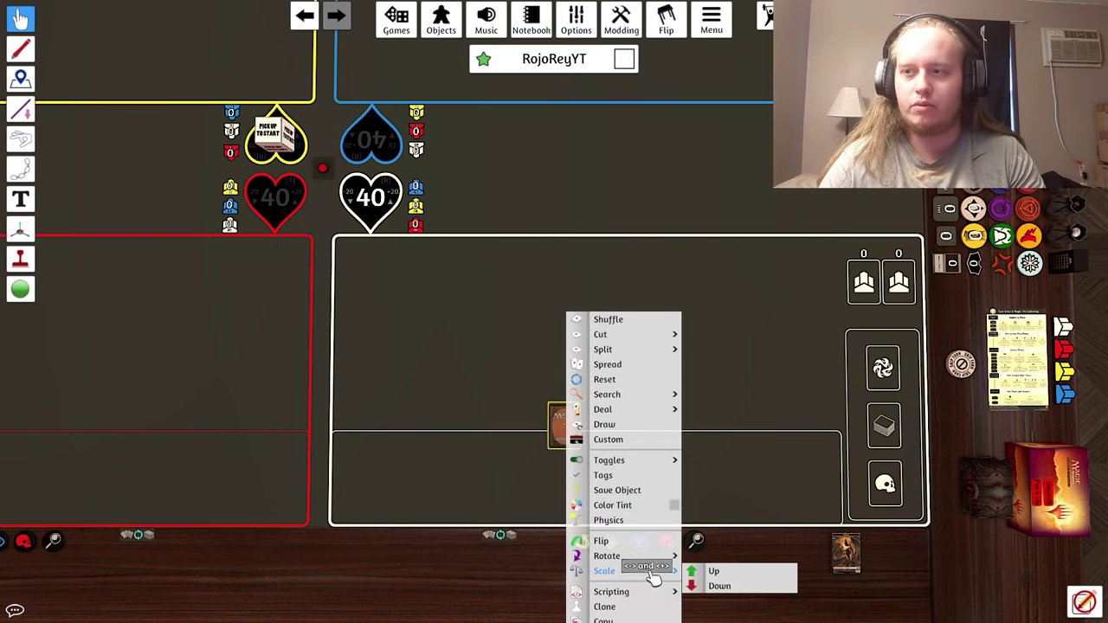
key(s)
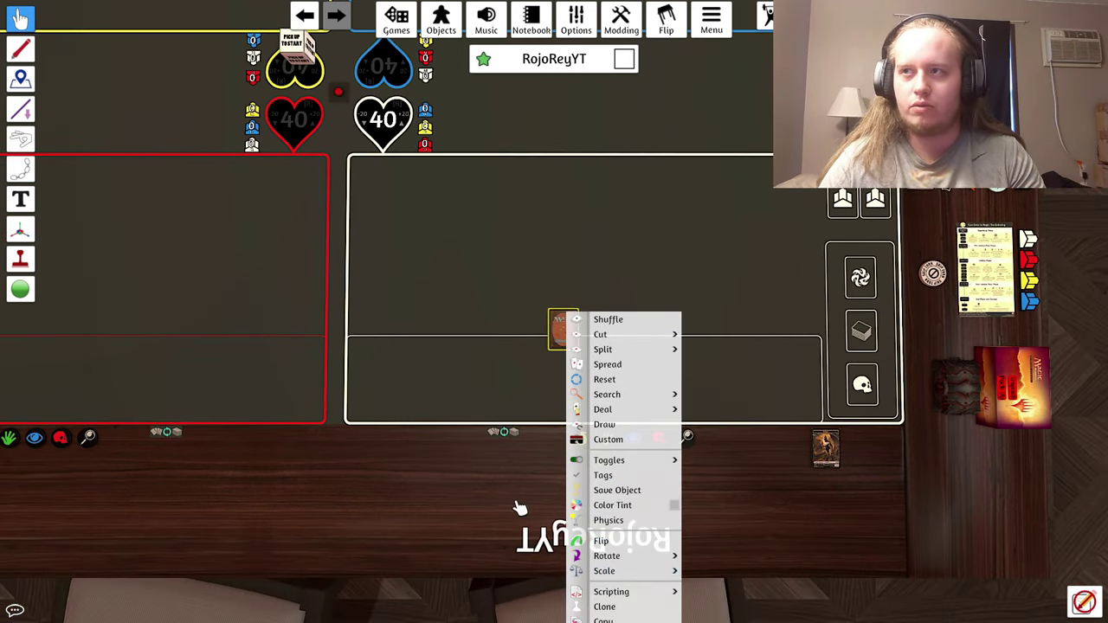
click(639, 388)
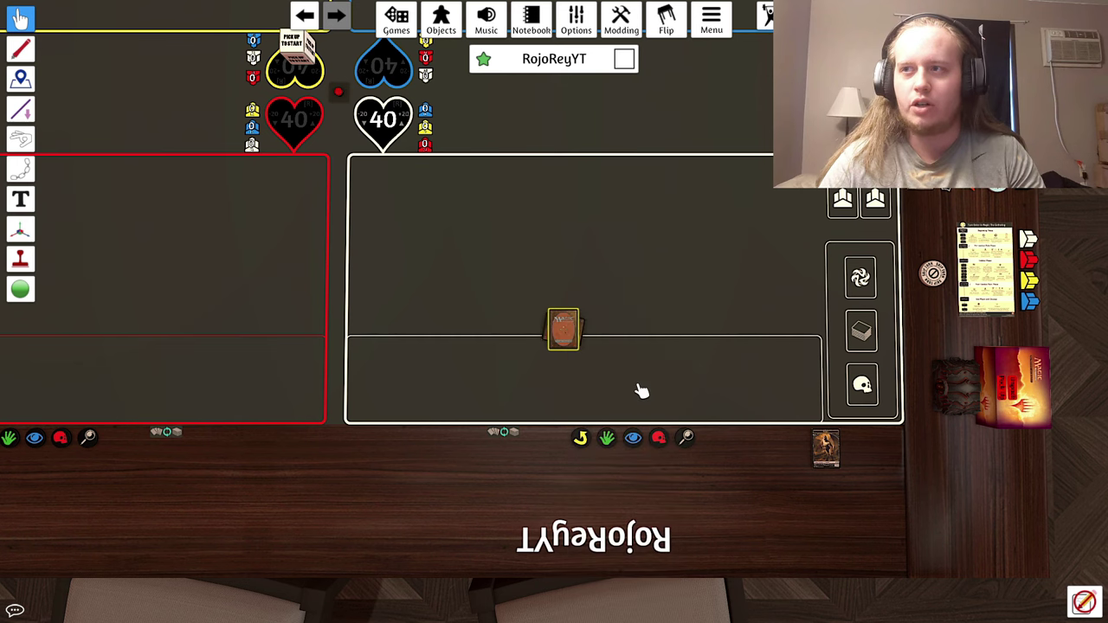
Step: Search the imported deck for Tergrid, God of Fright and take the card out onto the white play area
right_click(567, 330)
click(631, 396)
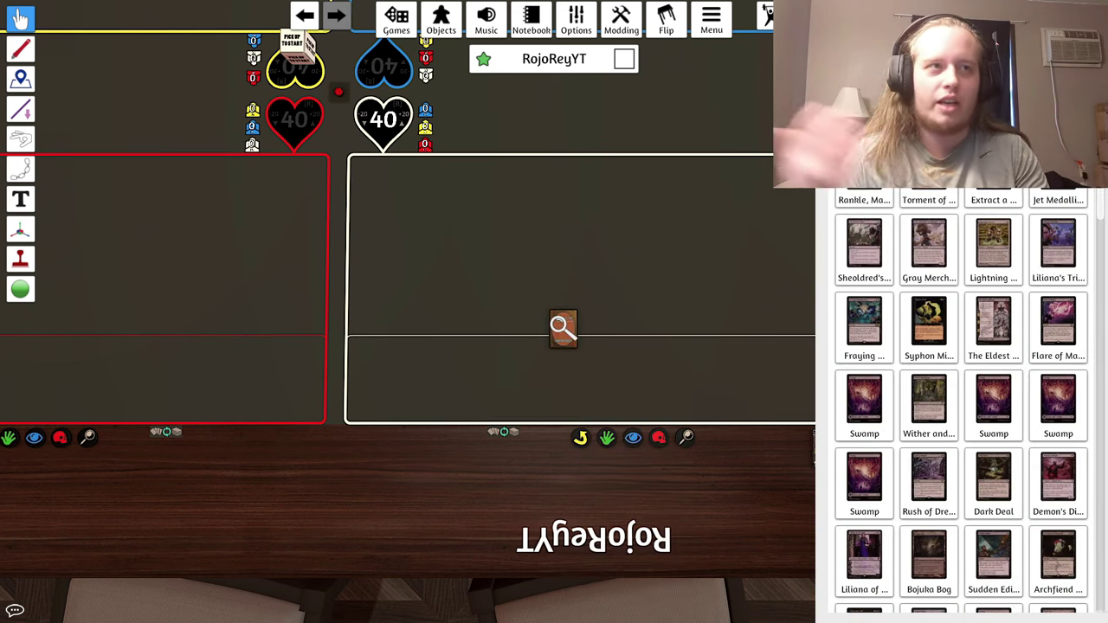
text(t)
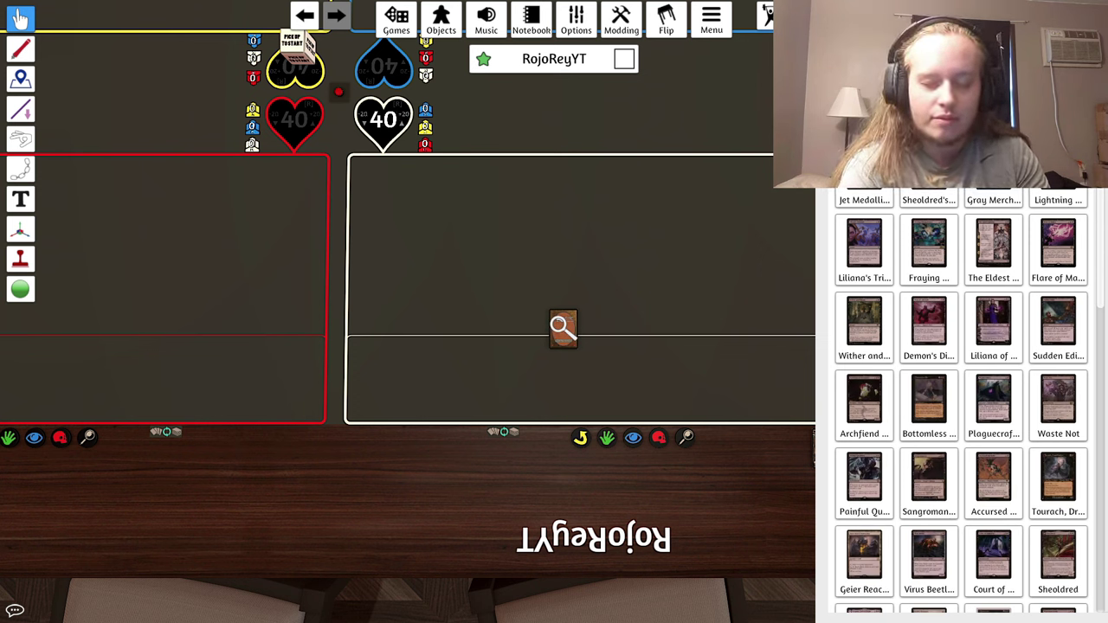
text(e)
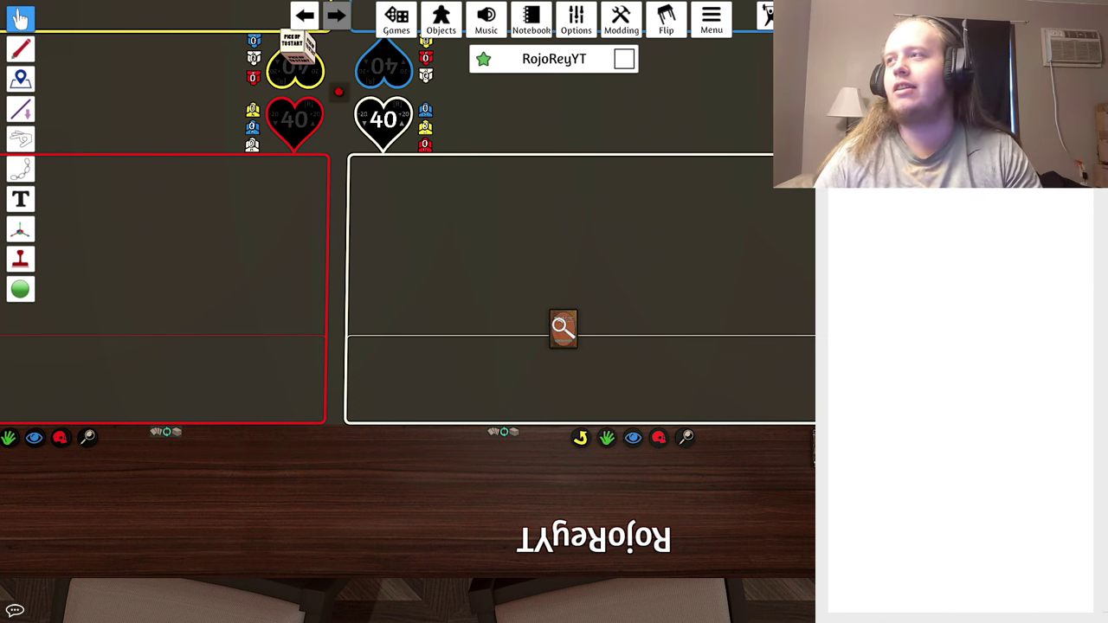
drag(853, 294, 737, 219)
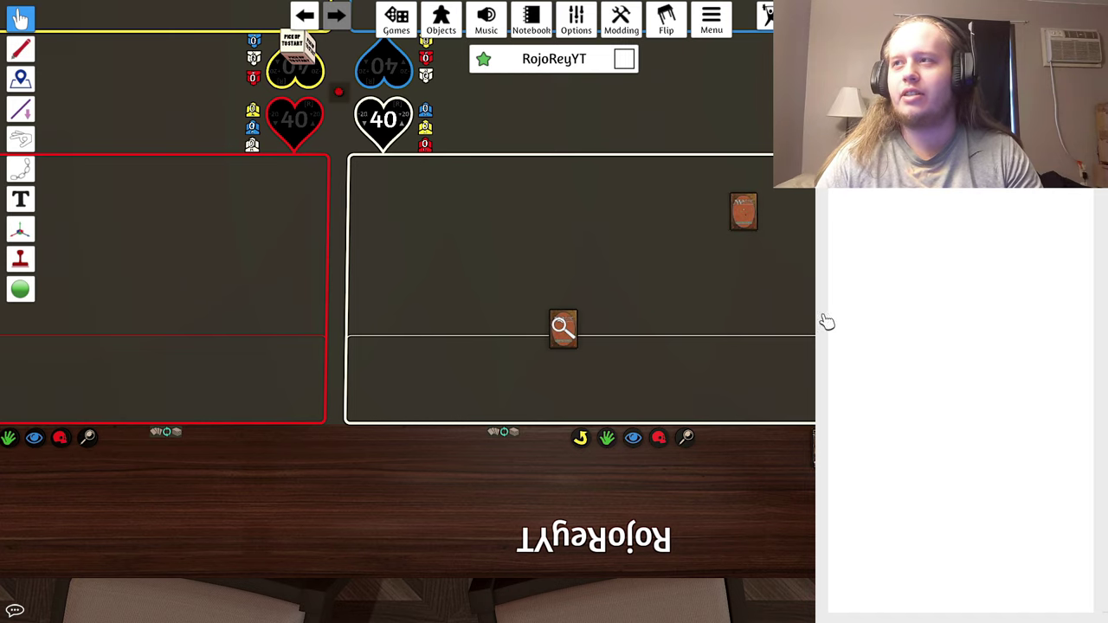
key(w)
click(1094, 12)
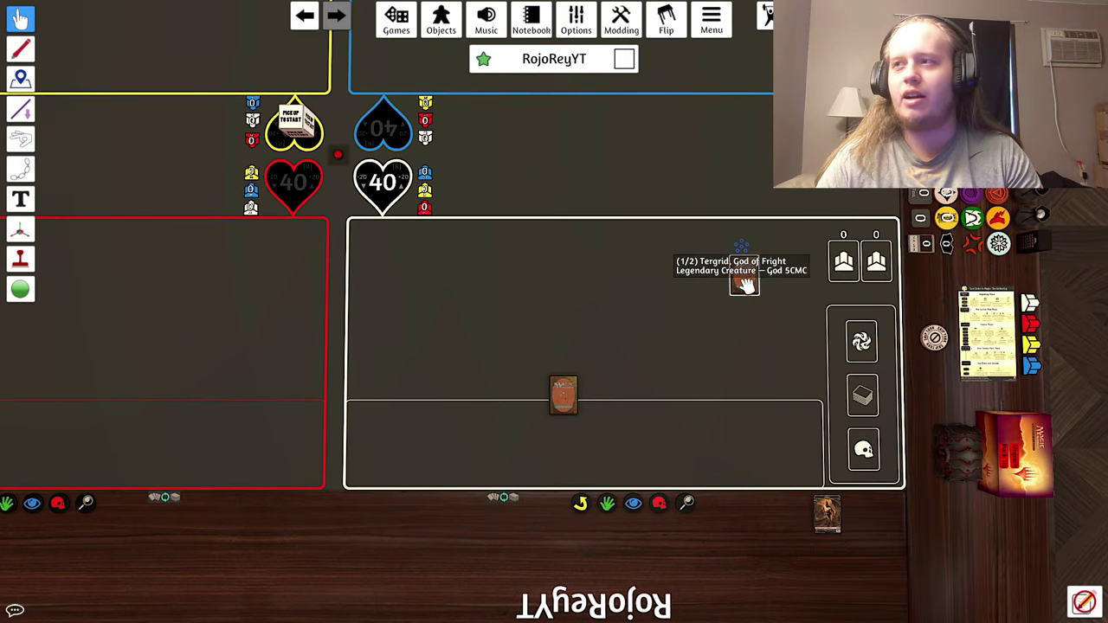
Step: Place Tergrid, God of Fright in the white player's first commander slot and the remaining deck on the library slot
key(d)
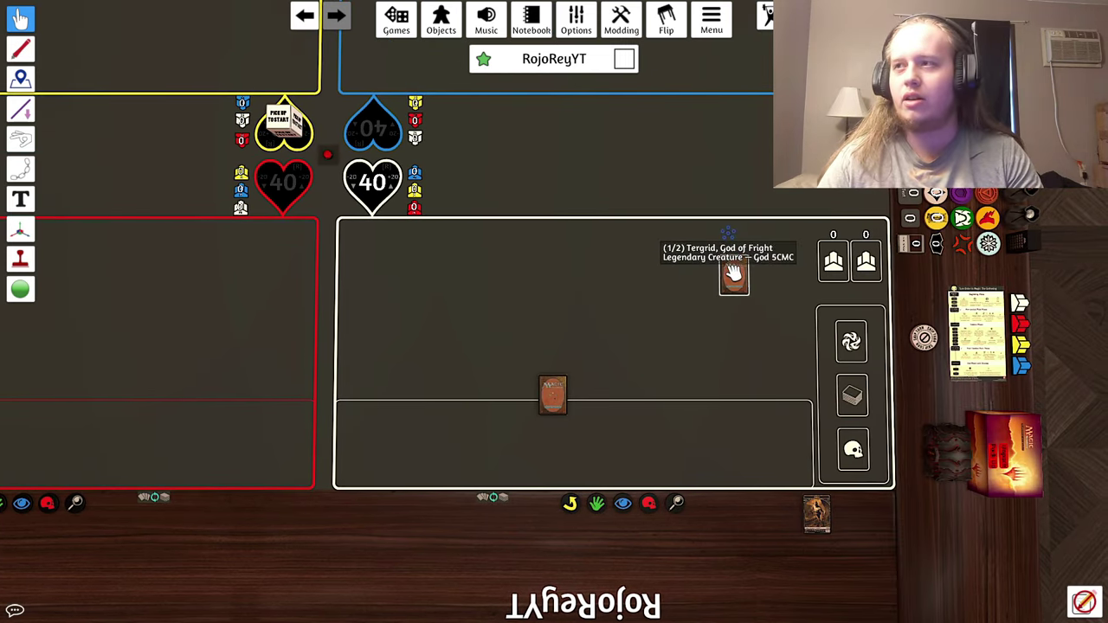
drag(735, 276, 833, 260)
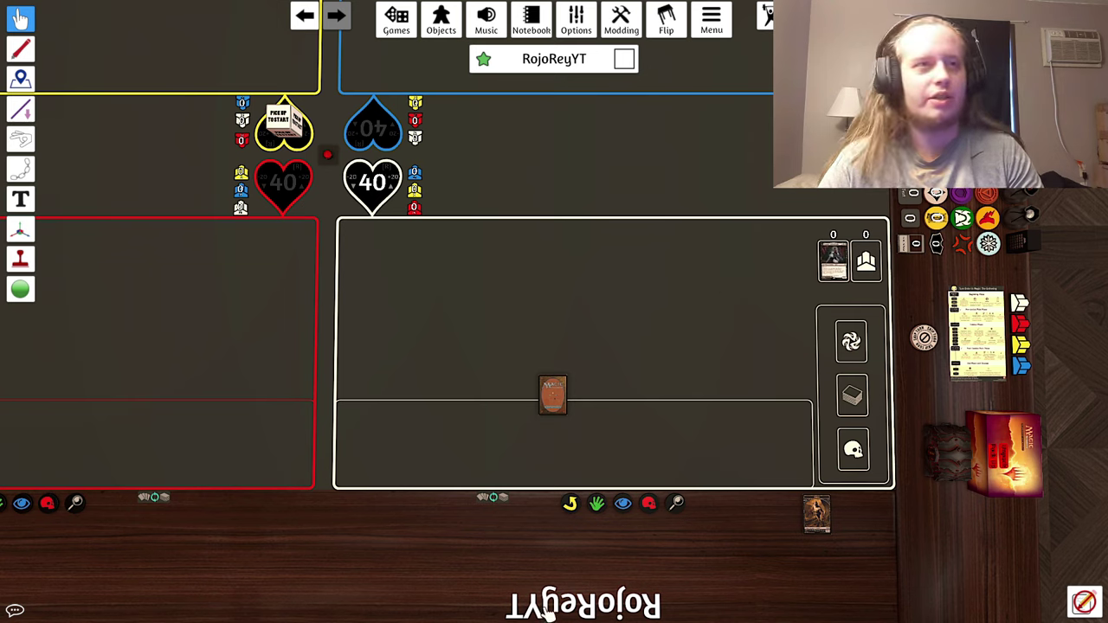
drag(551, 397, 853, 394)
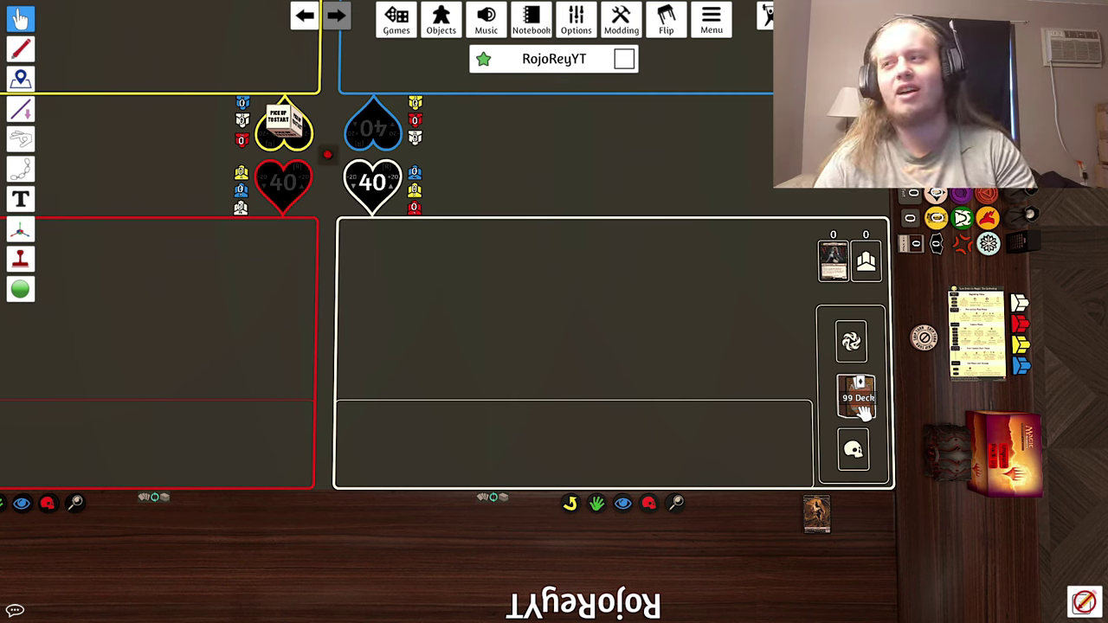
Step: Draw an opening hand of seven cards from the white player's library and look over the hand
drag(864, 414, 866, 407)
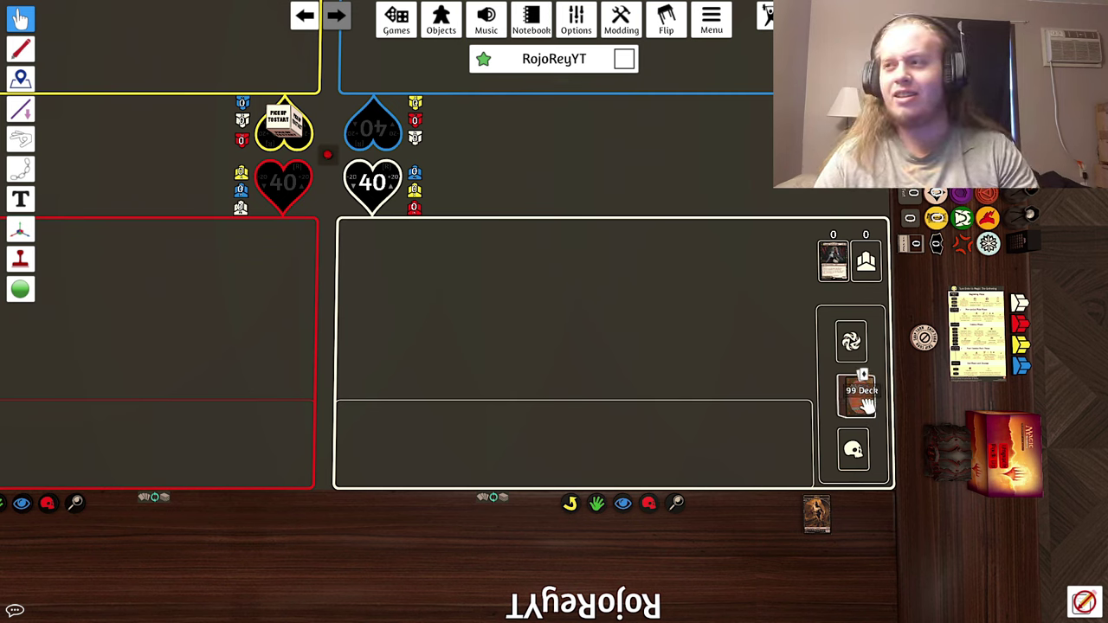
key(7)
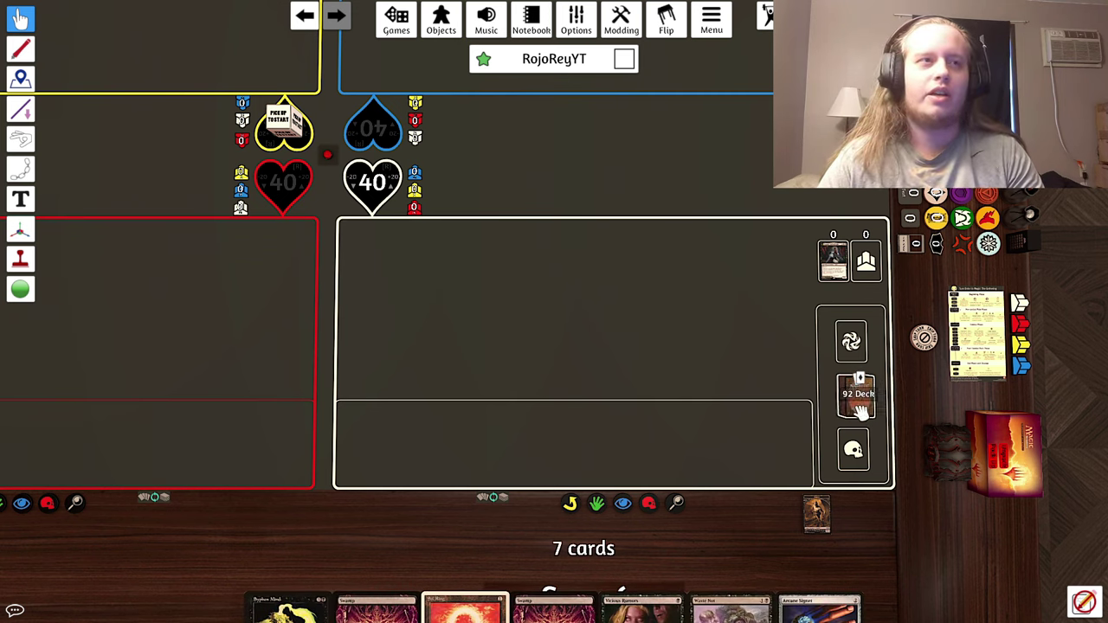
mouse_move(701, 554)
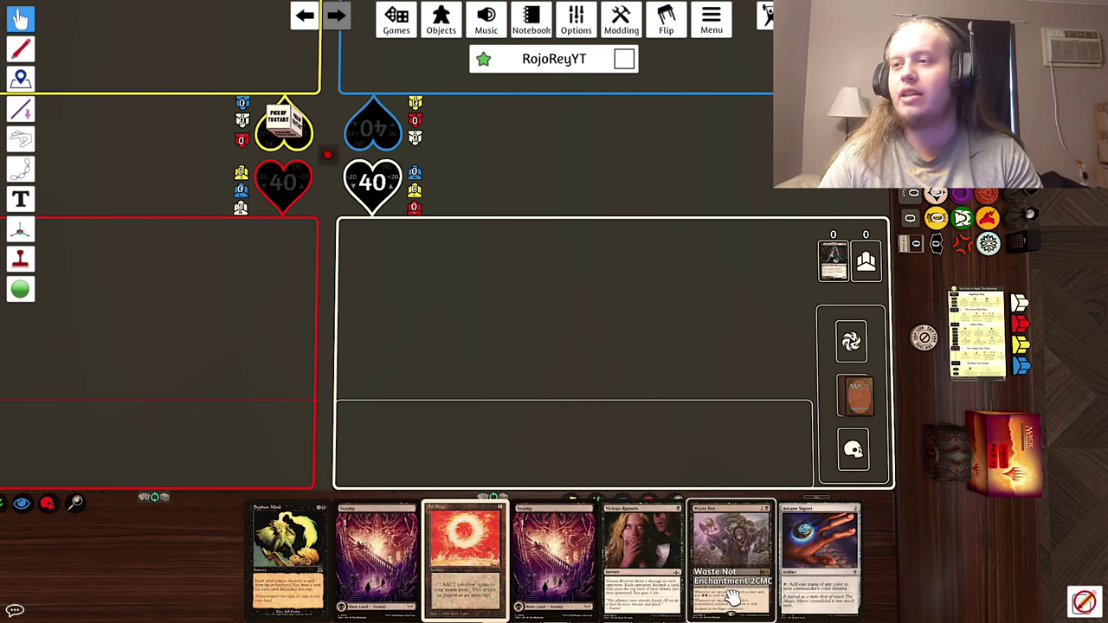
mouse_move(297, 613)
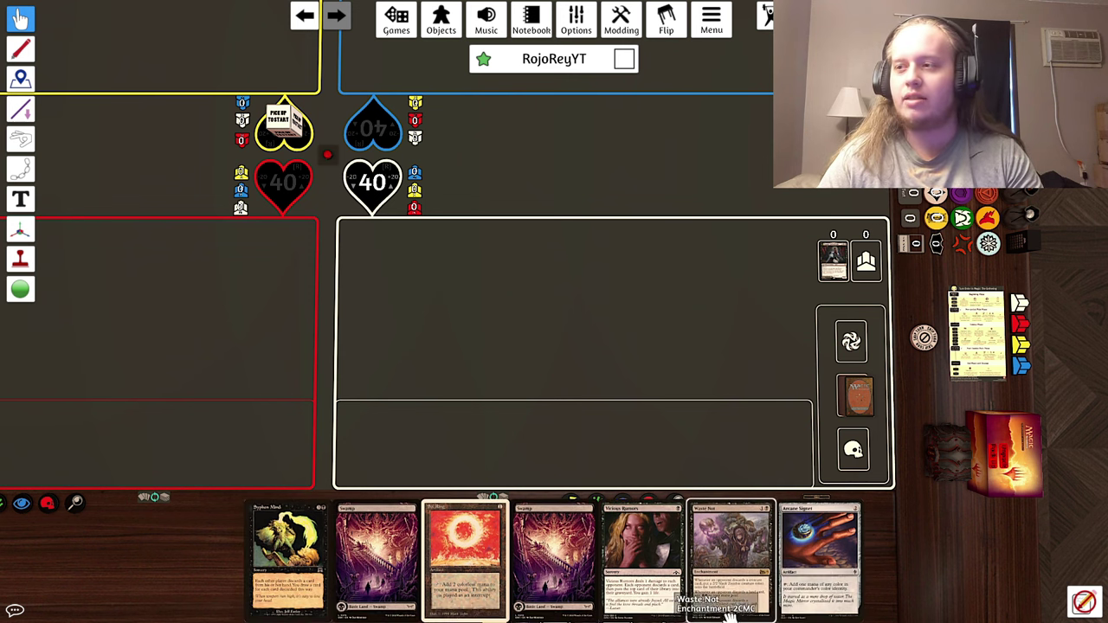
Step: Play Sol Ring from the hand onto the upper part of the white player's battlefield
key(w)
key(d)
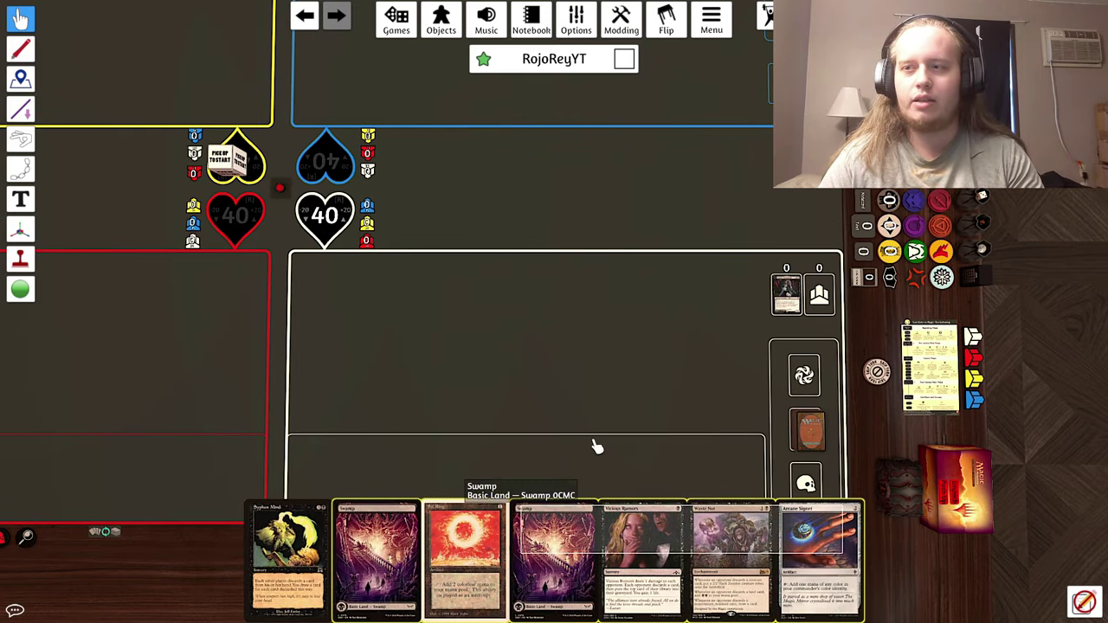
key(s)
key(a)
key(d)
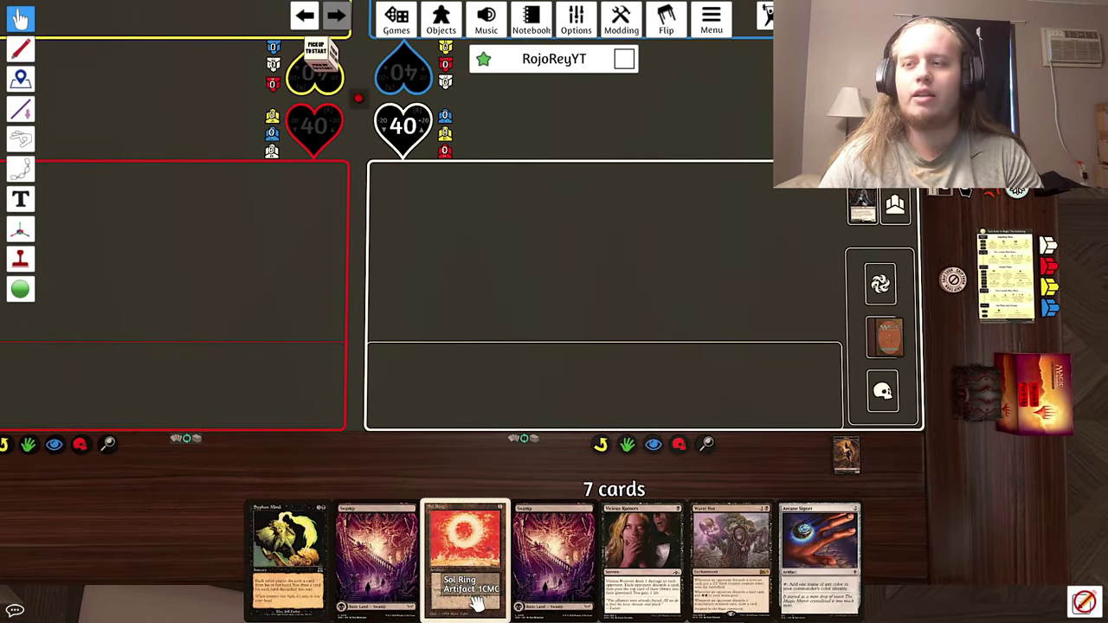
drag(477, 604, 576, 180)
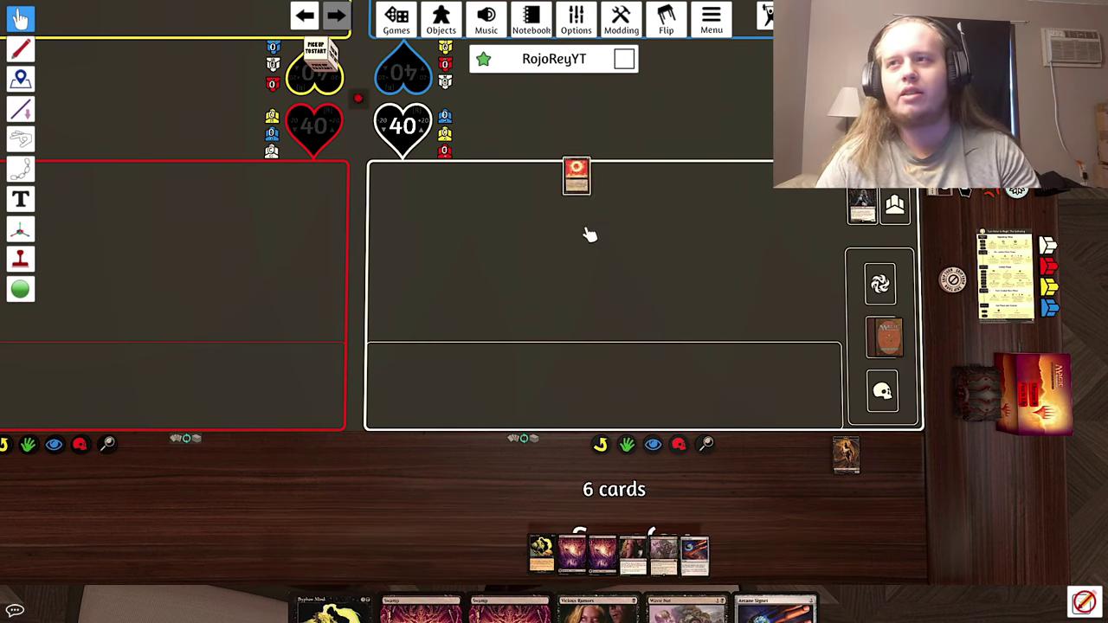
Step: Delete Sol Ring from the white player's battlefield and open the deck importer beside the red play area
key(Delete)
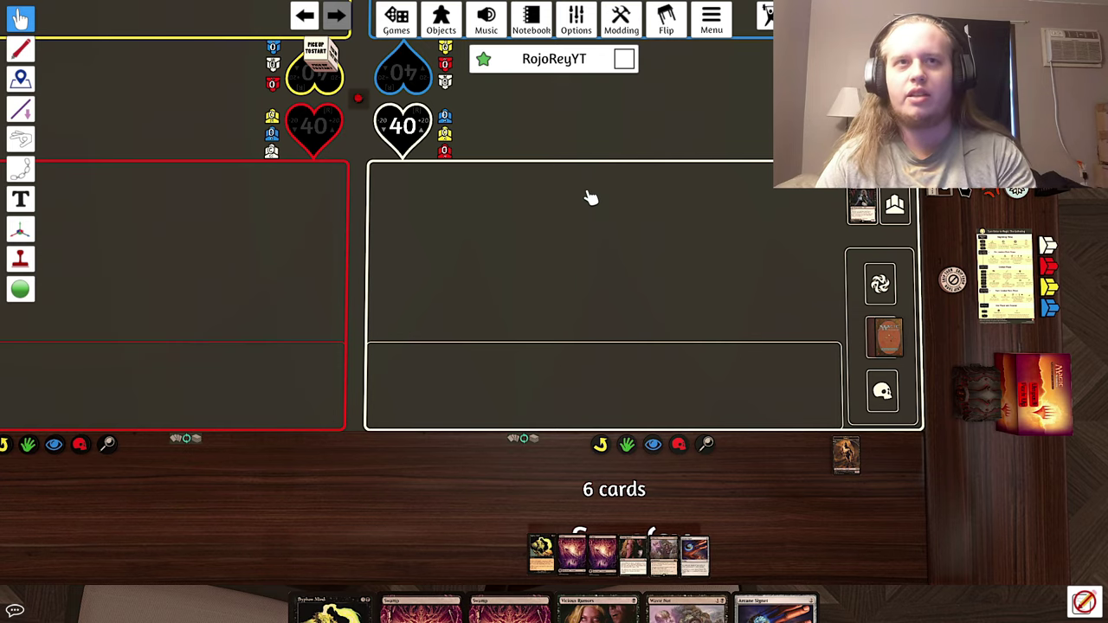
key(a)
scroll(330, 319, up, 1)
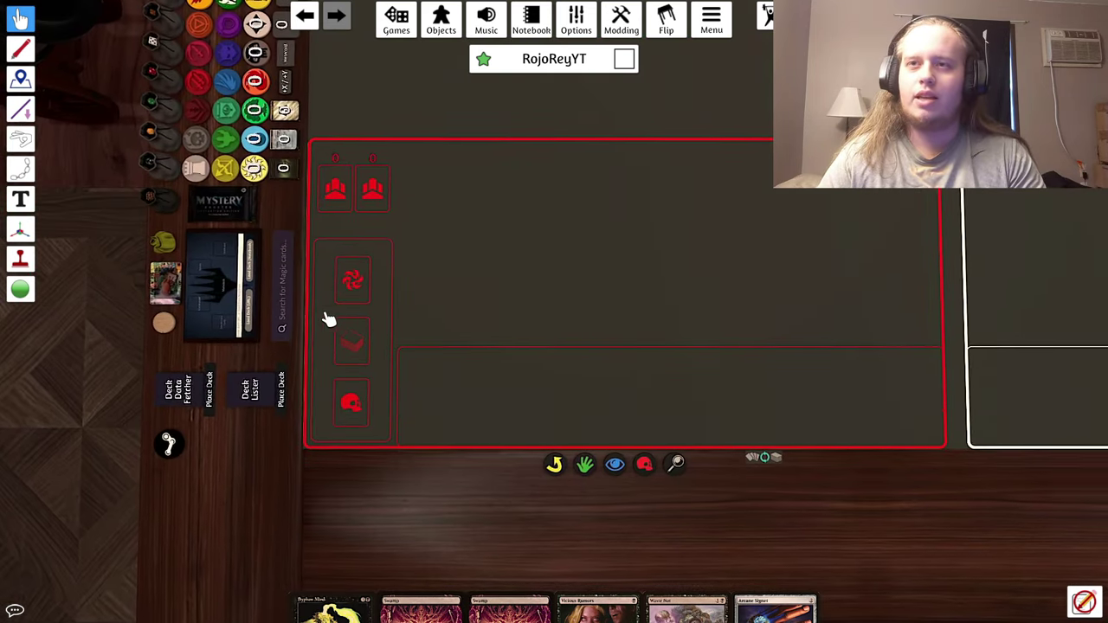
click(229, 284)
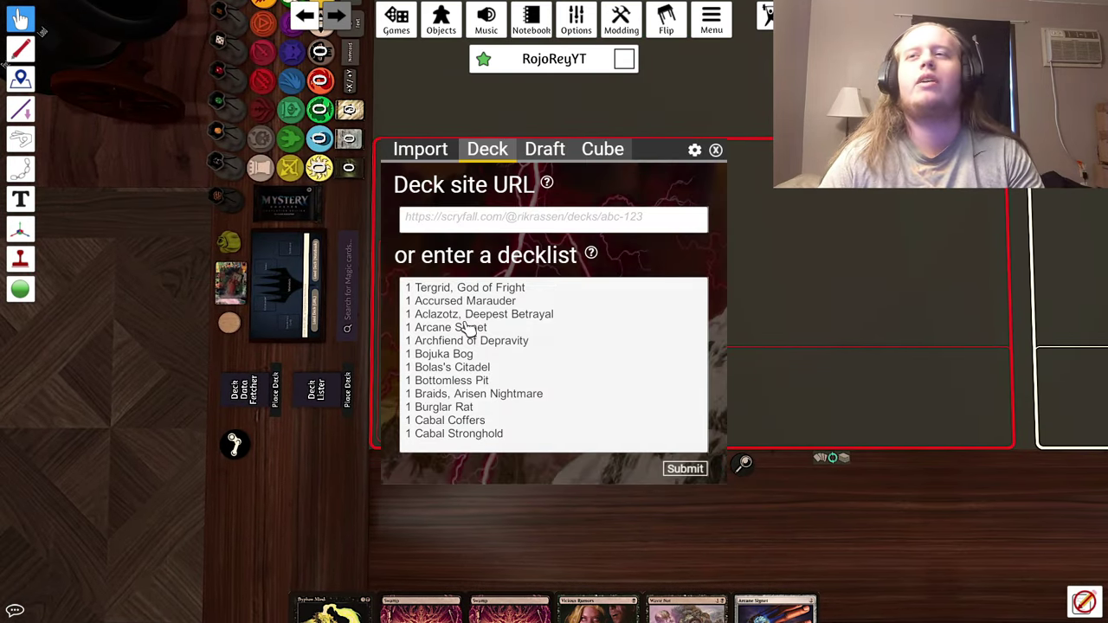
Step: Replace the importer's decklist with "black lotus", submit it and inspect the Black Lotus card up close in the white play area
drag(407, 292, 487, 360)
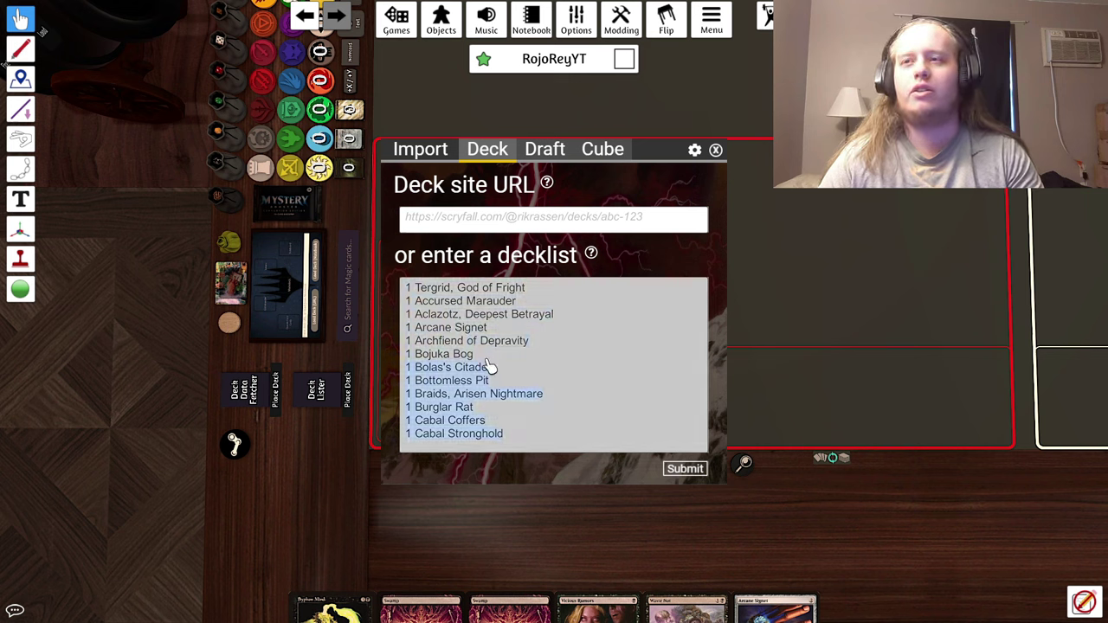
key(BackSpace)
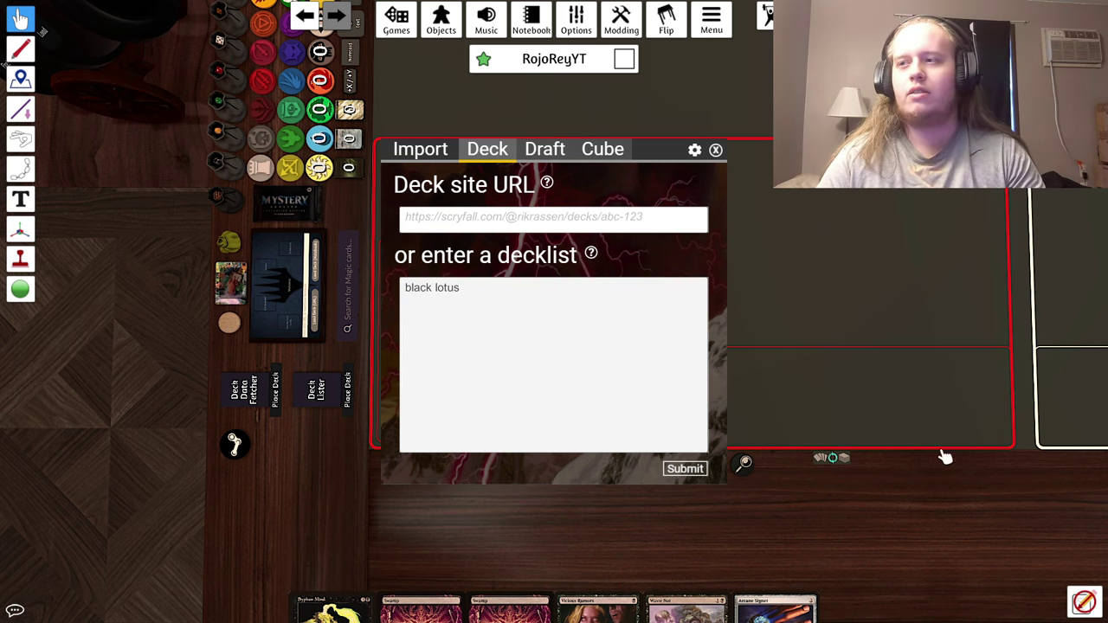
click(684, 469)
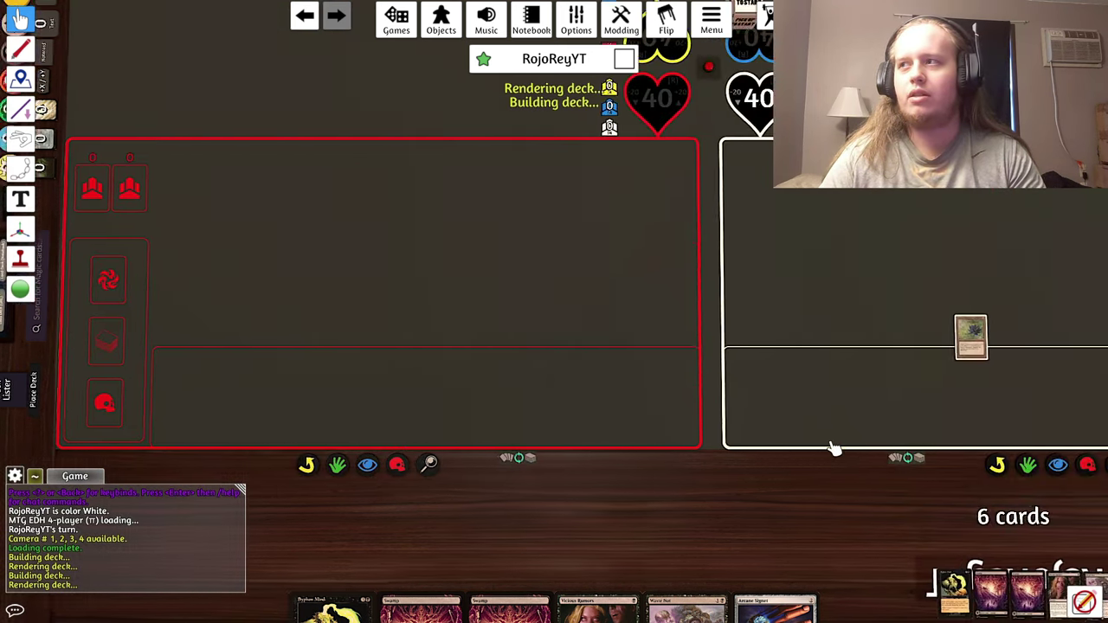
key(d)
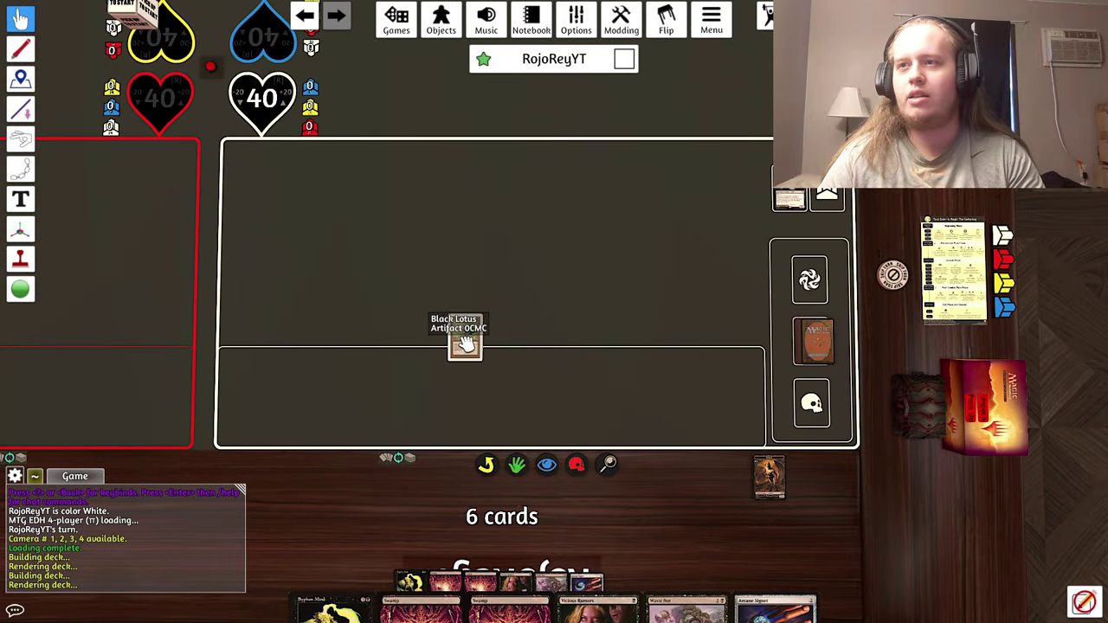
scroll(476, 359, up, 3)
scroll(489, 386, up, 5)
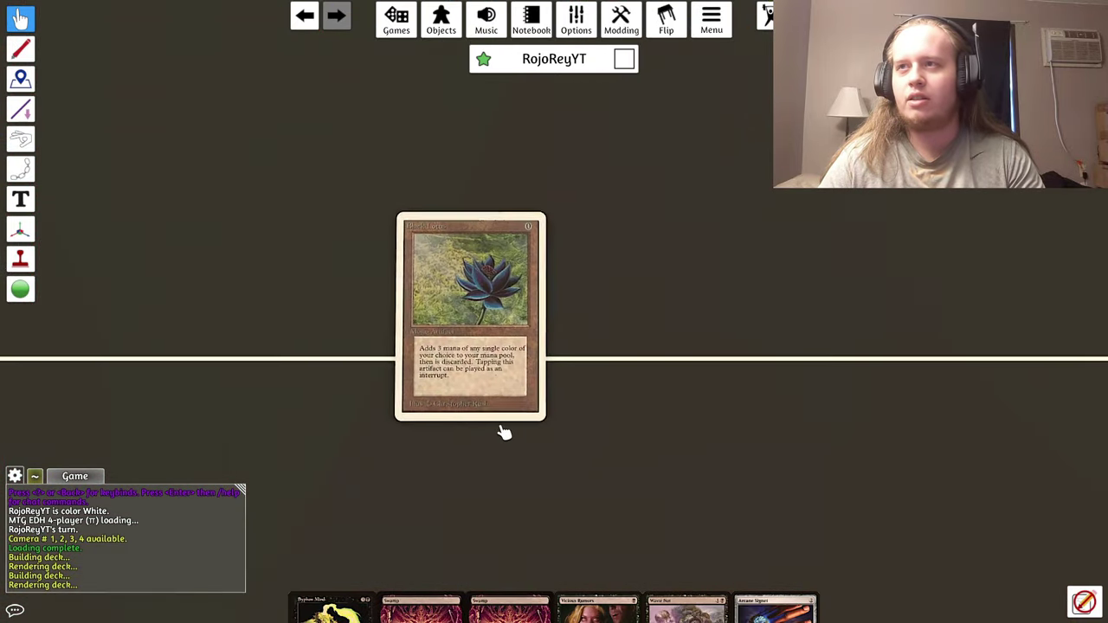
key(s)
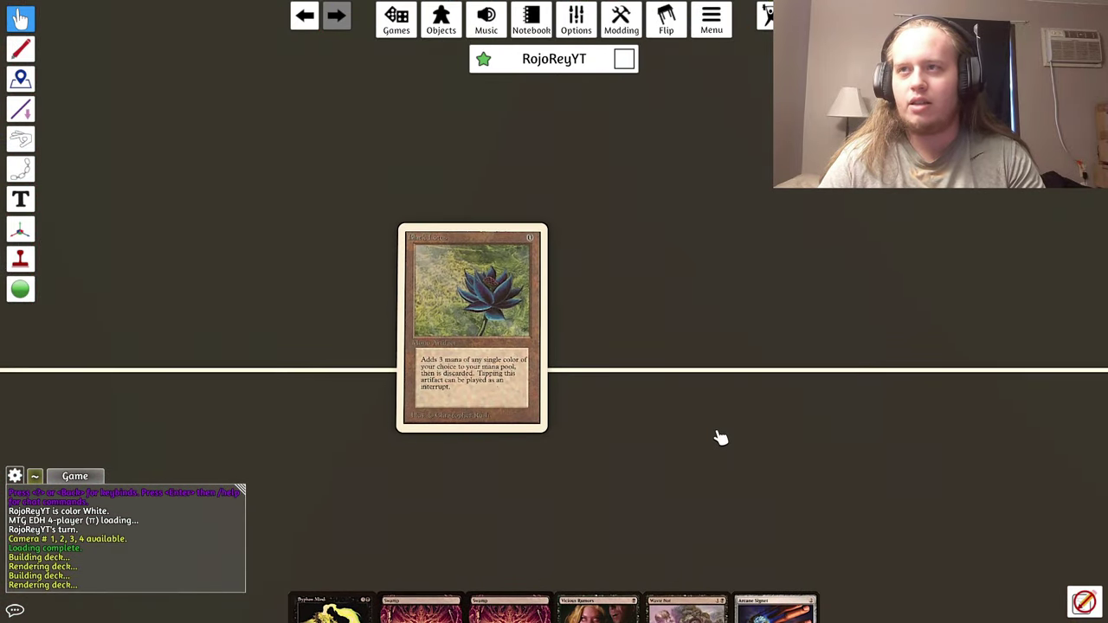
scroll(718, 438, down, 8)
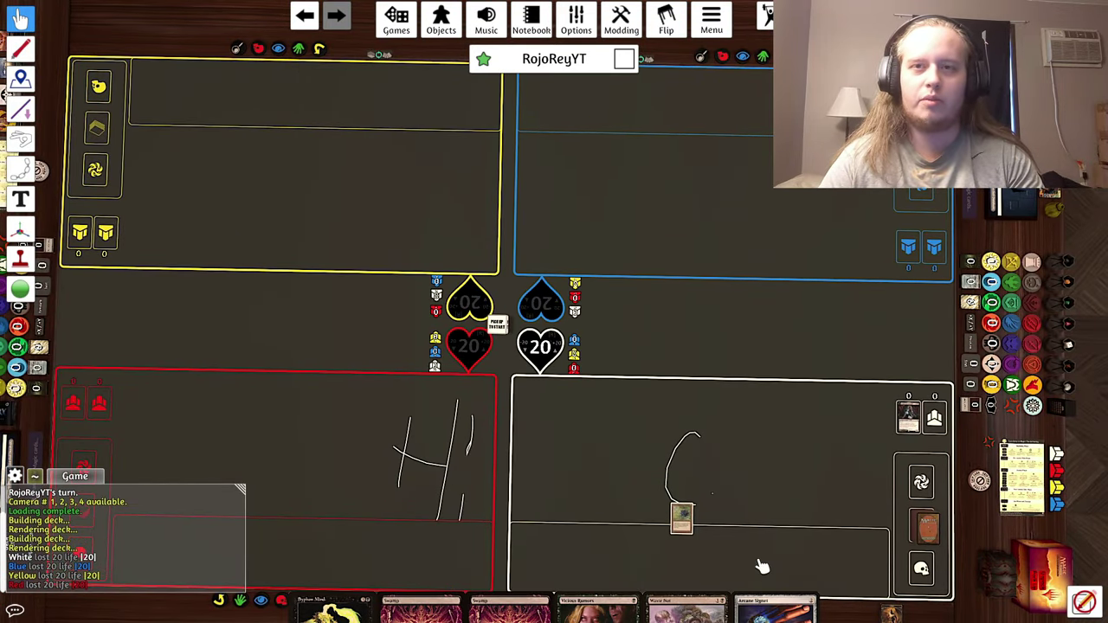
Step: Reopen the importer beside the red play area, look over its Cube import options and close it
key(a)
click(279, 410)
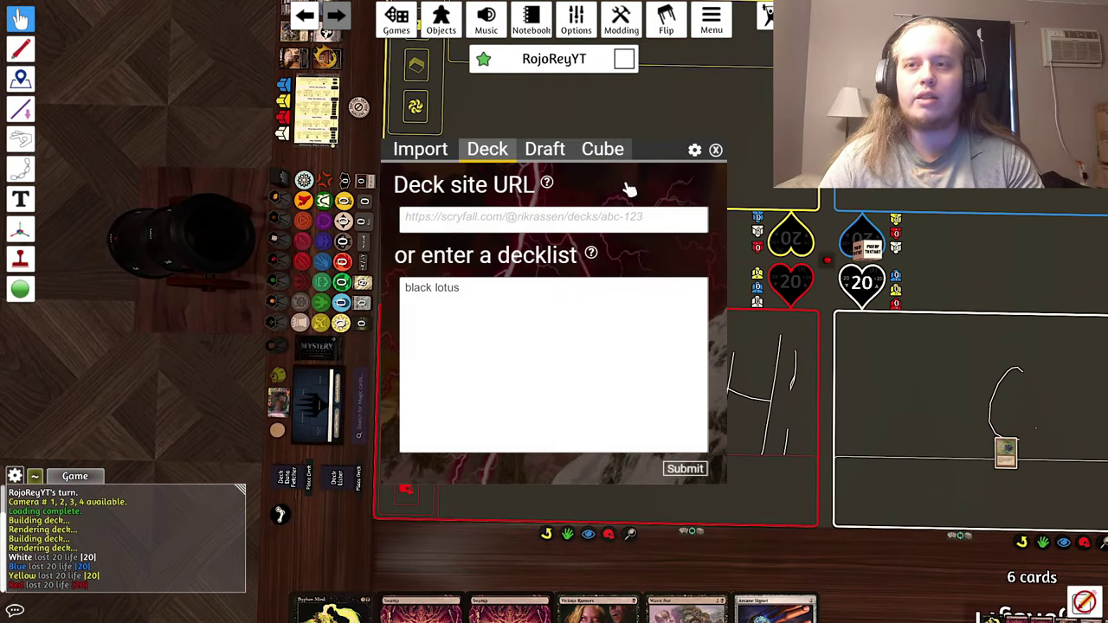
click(604, 159)
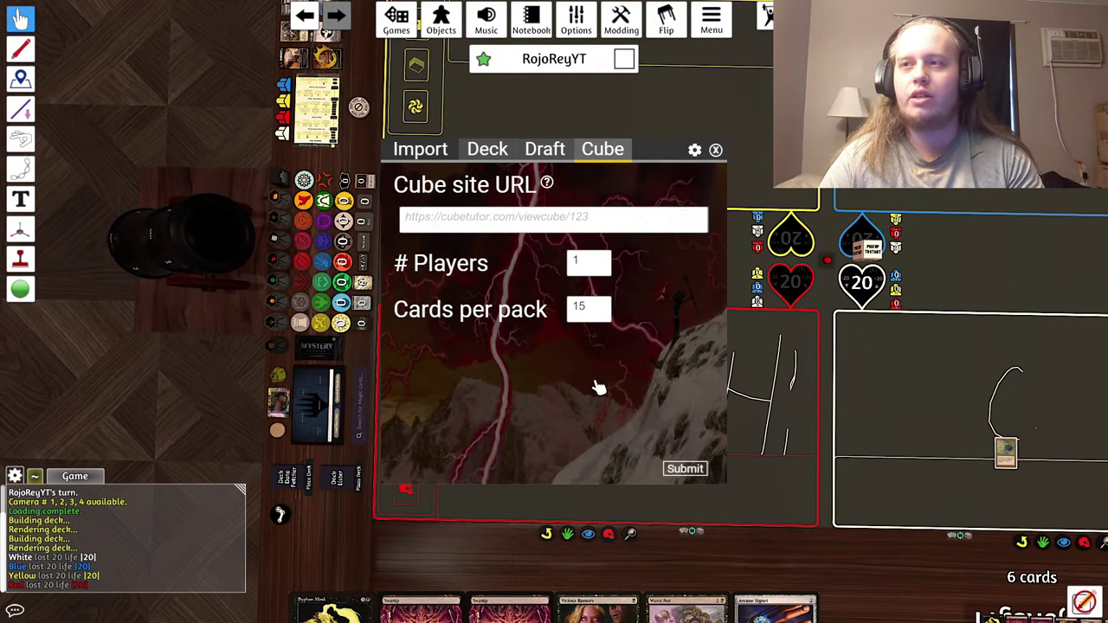
key(d)
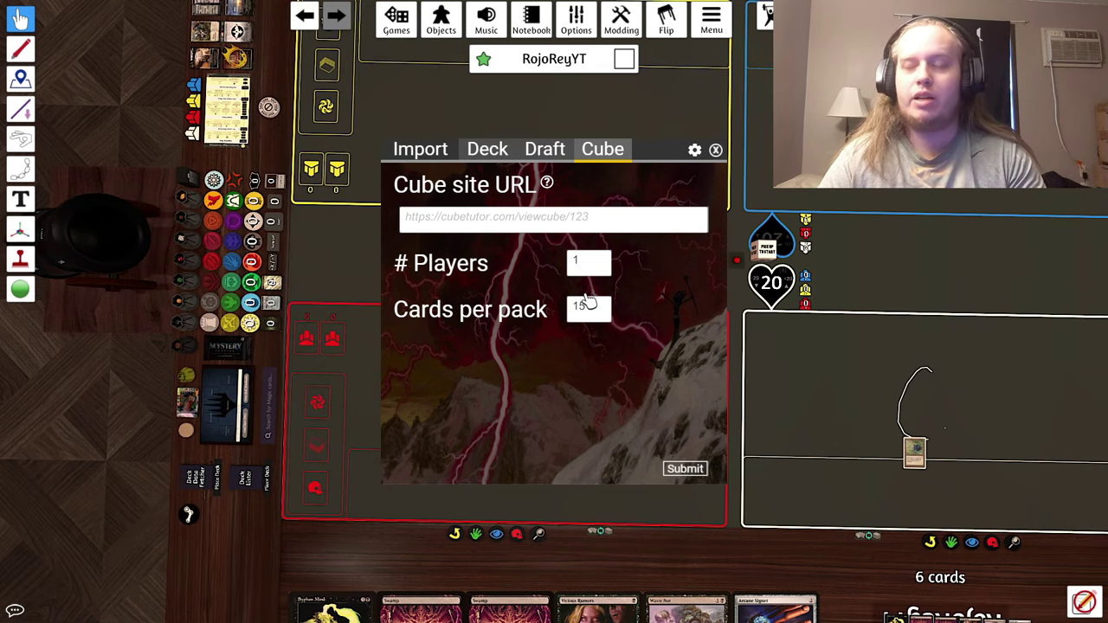
key(d)
key(s)
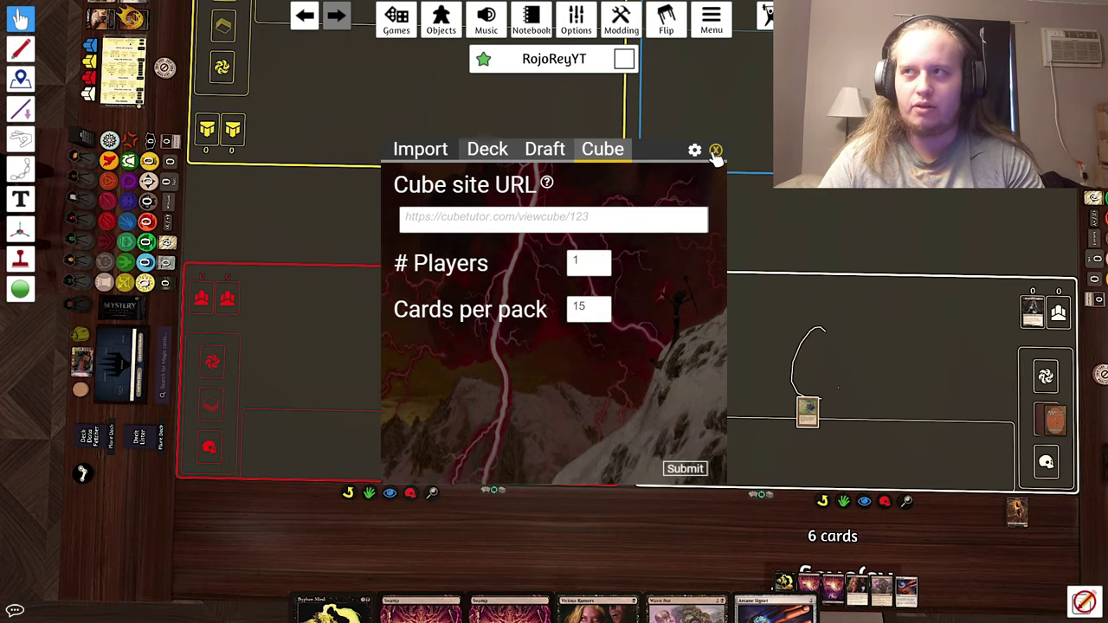
key(a)
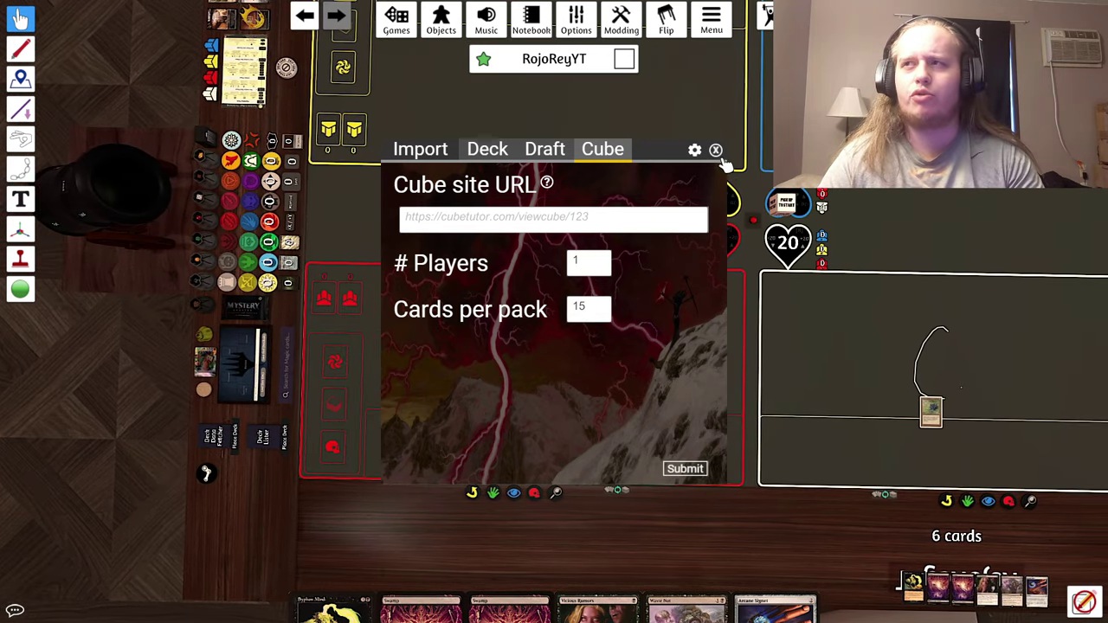
click(715, 151)
key(w)
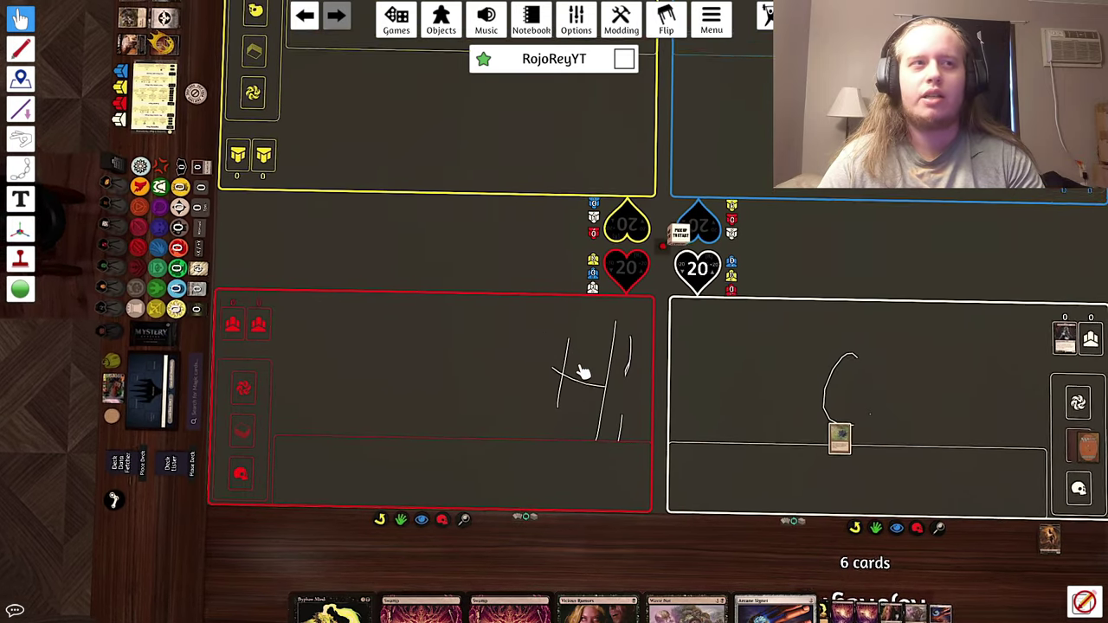
scroll(587, 374, down, 5)
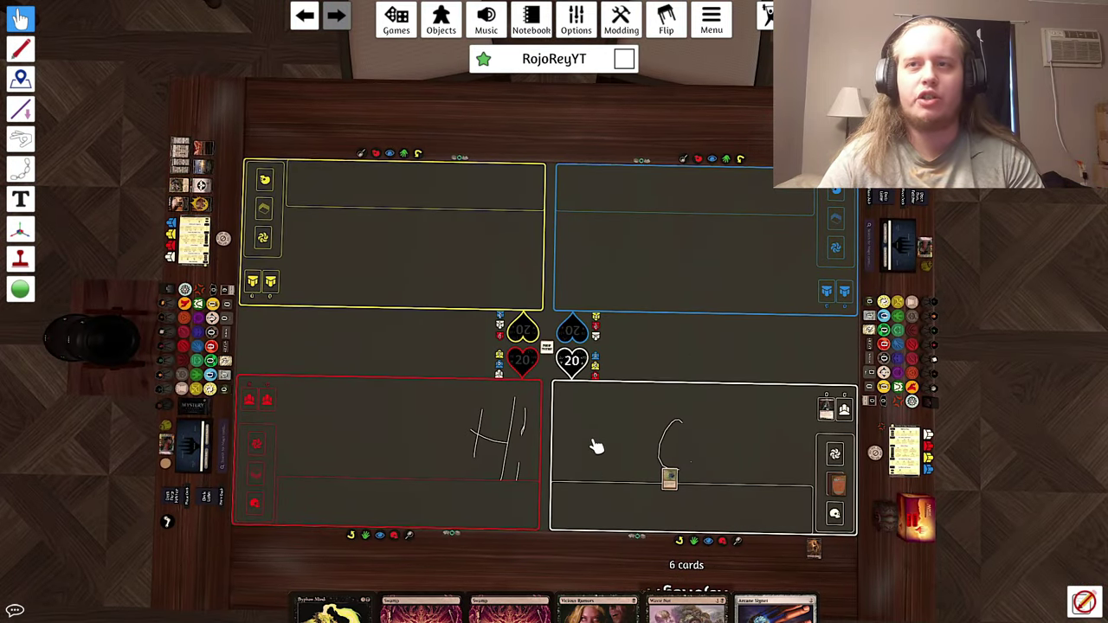
scroll(597, 446, up, 3)
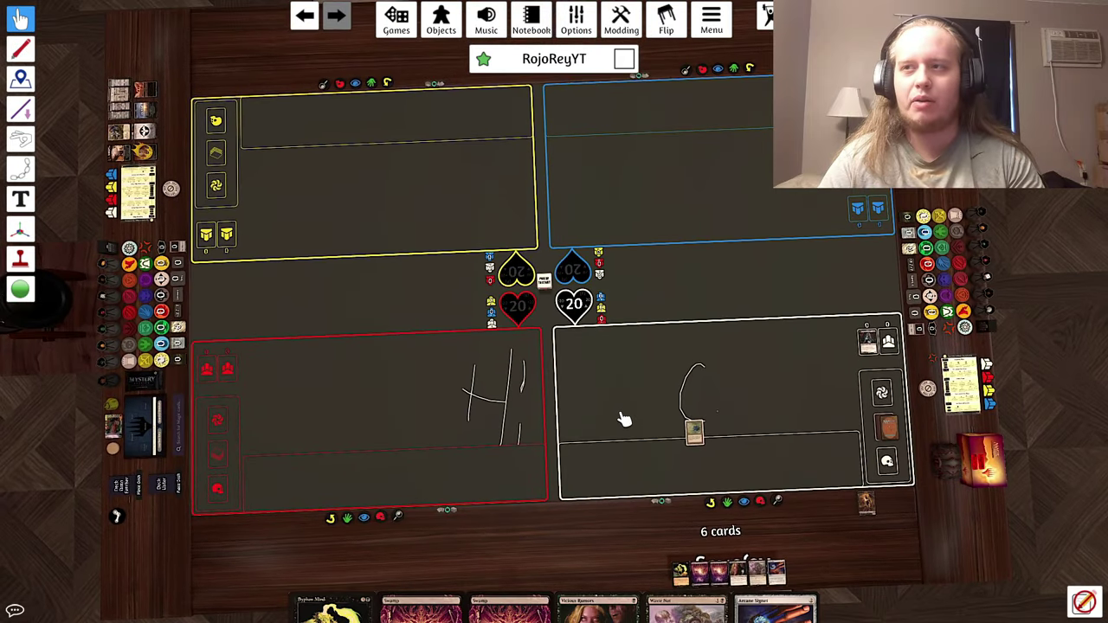
drag(625, 419, 622, 431)
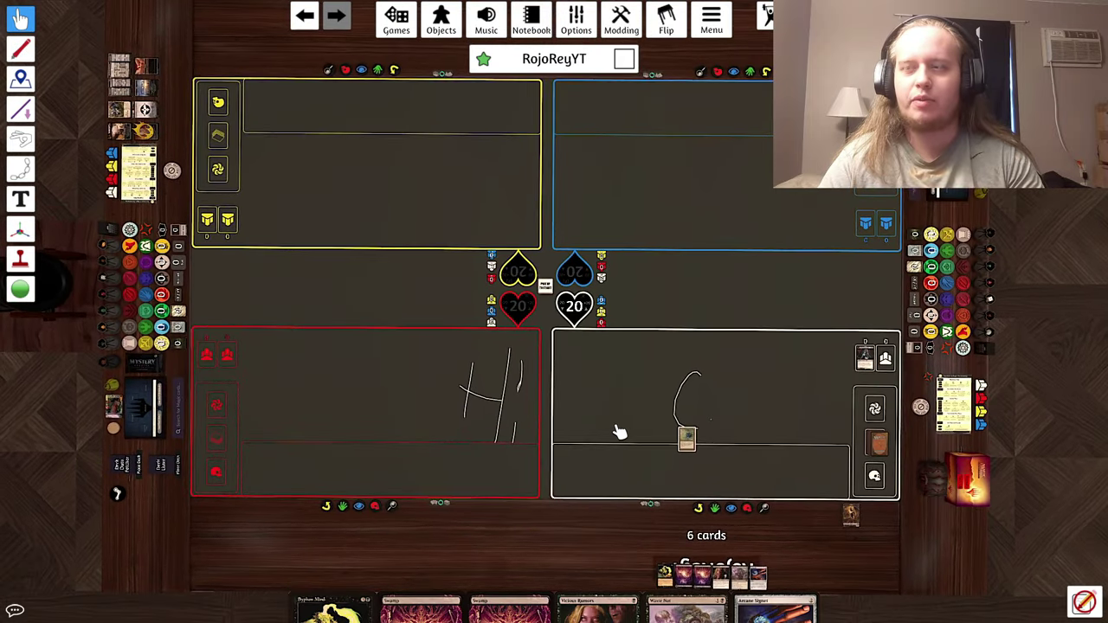
scroll(625, 431, up, 1)
scroll(624, 432, up, 1)
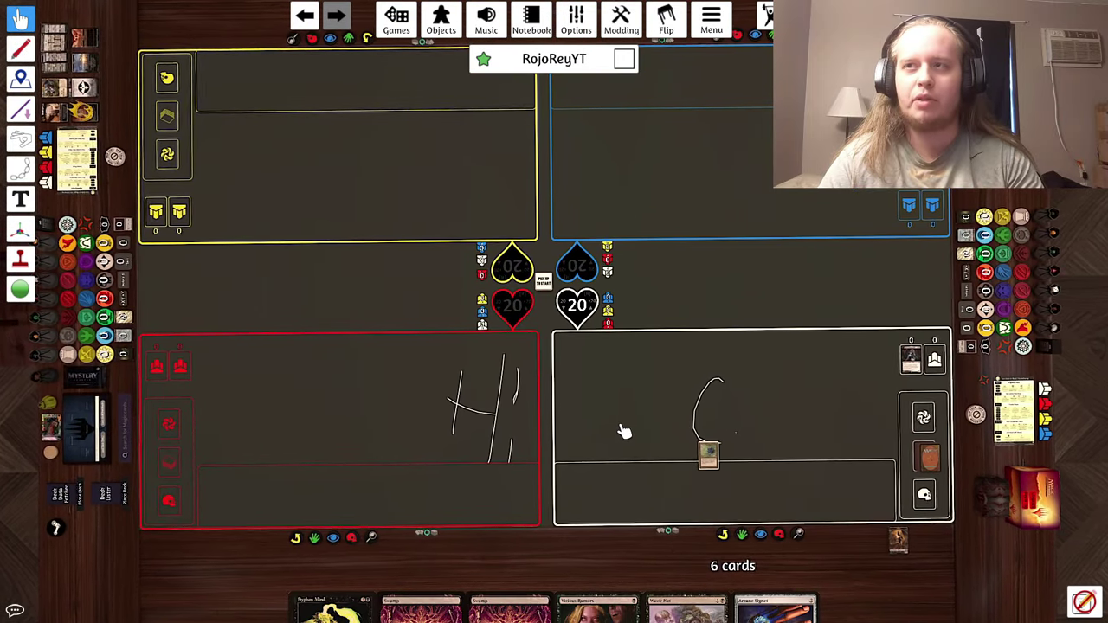